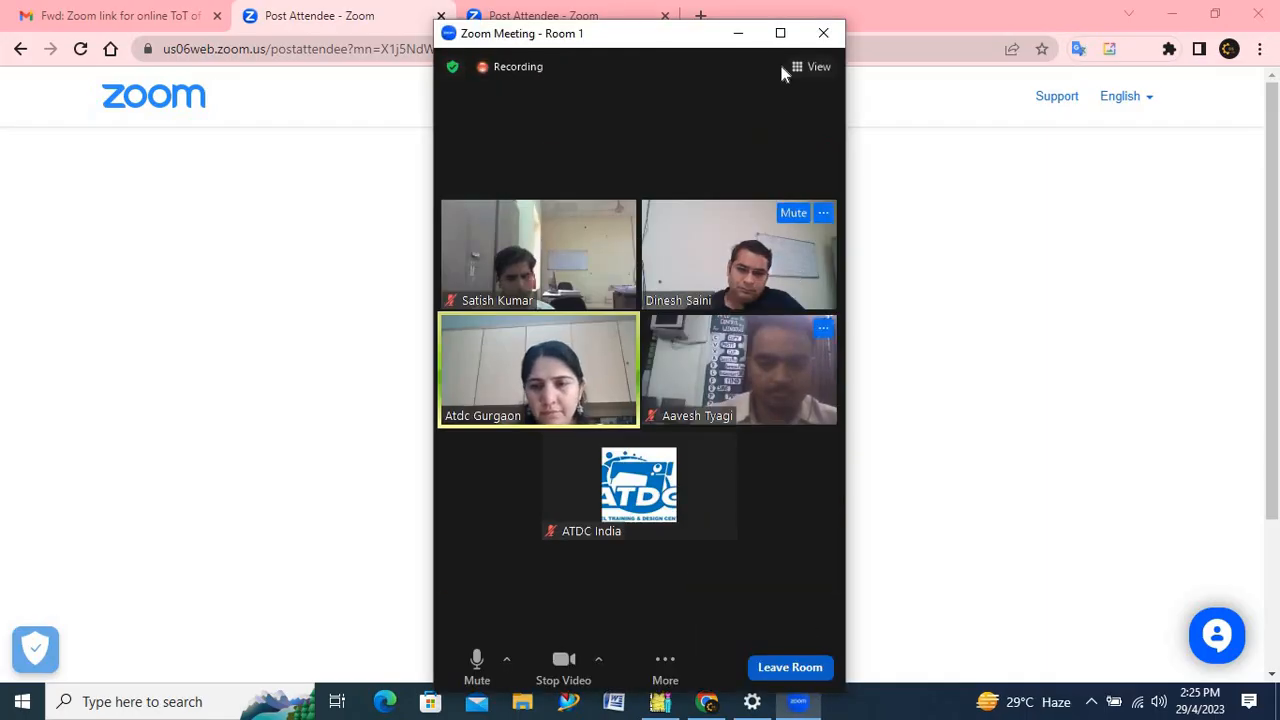
left_click(780, 33)
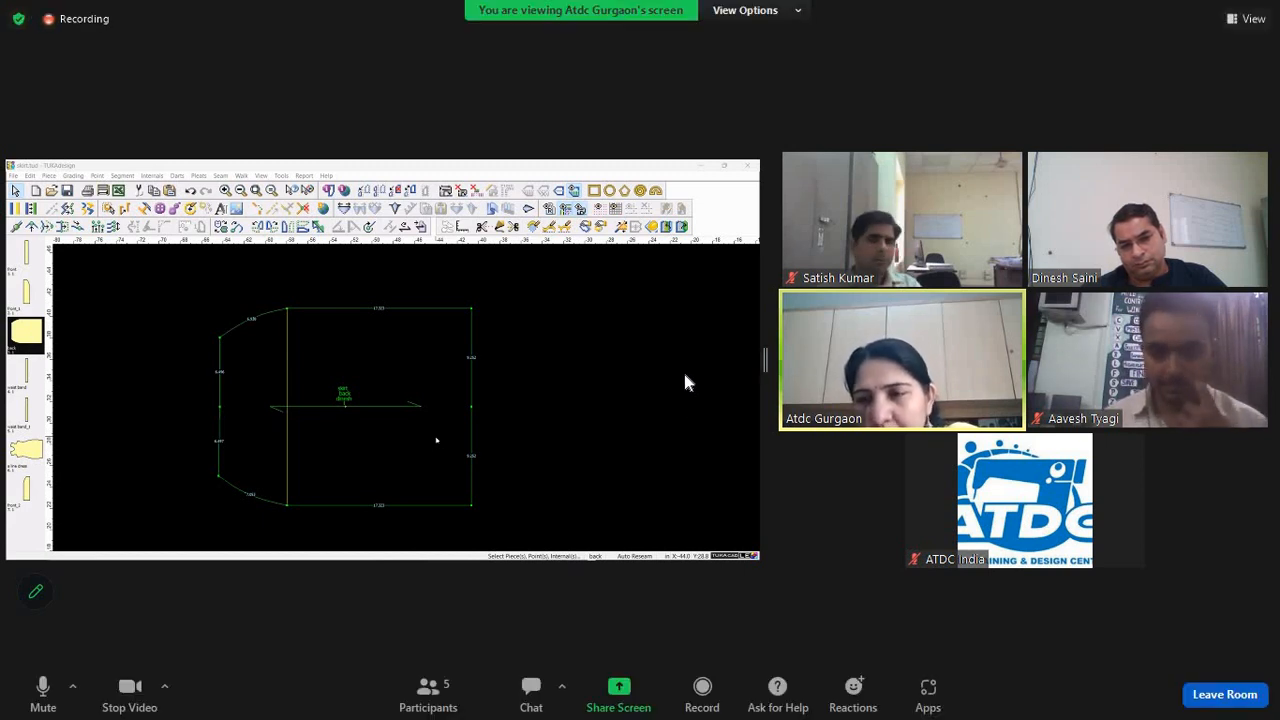
double_click(1015, 55)
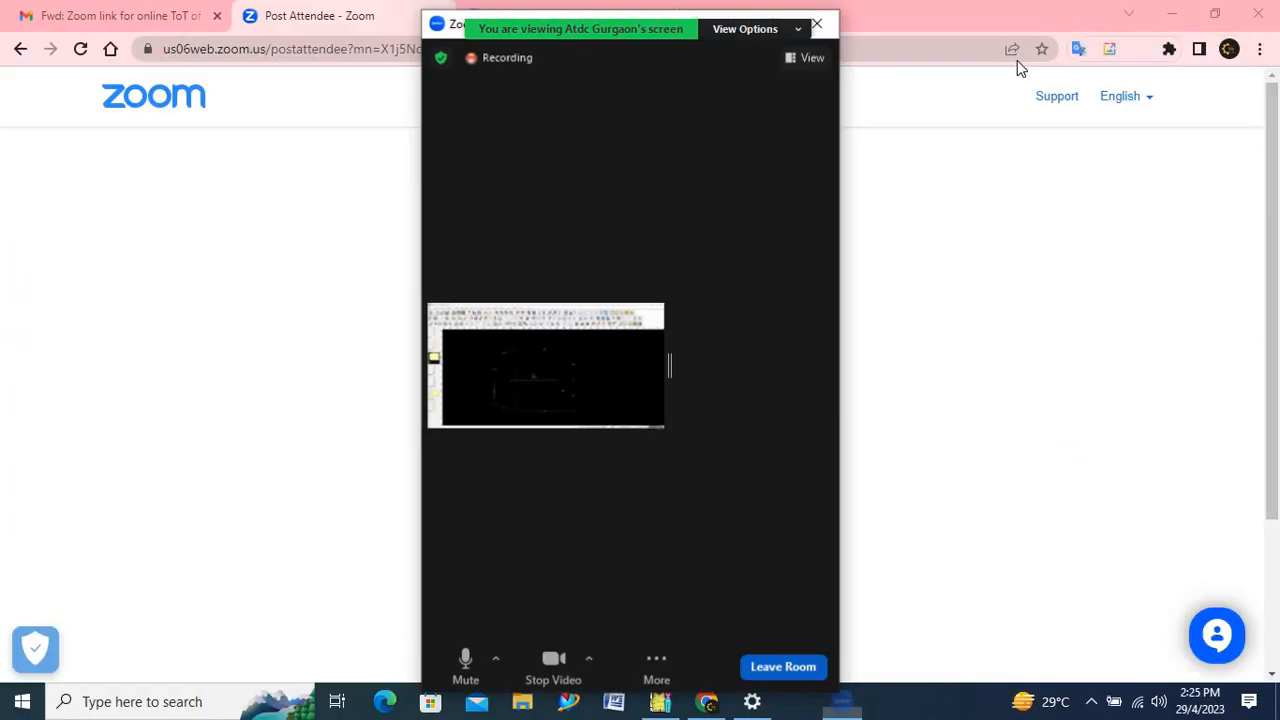
left_click(793, 36)
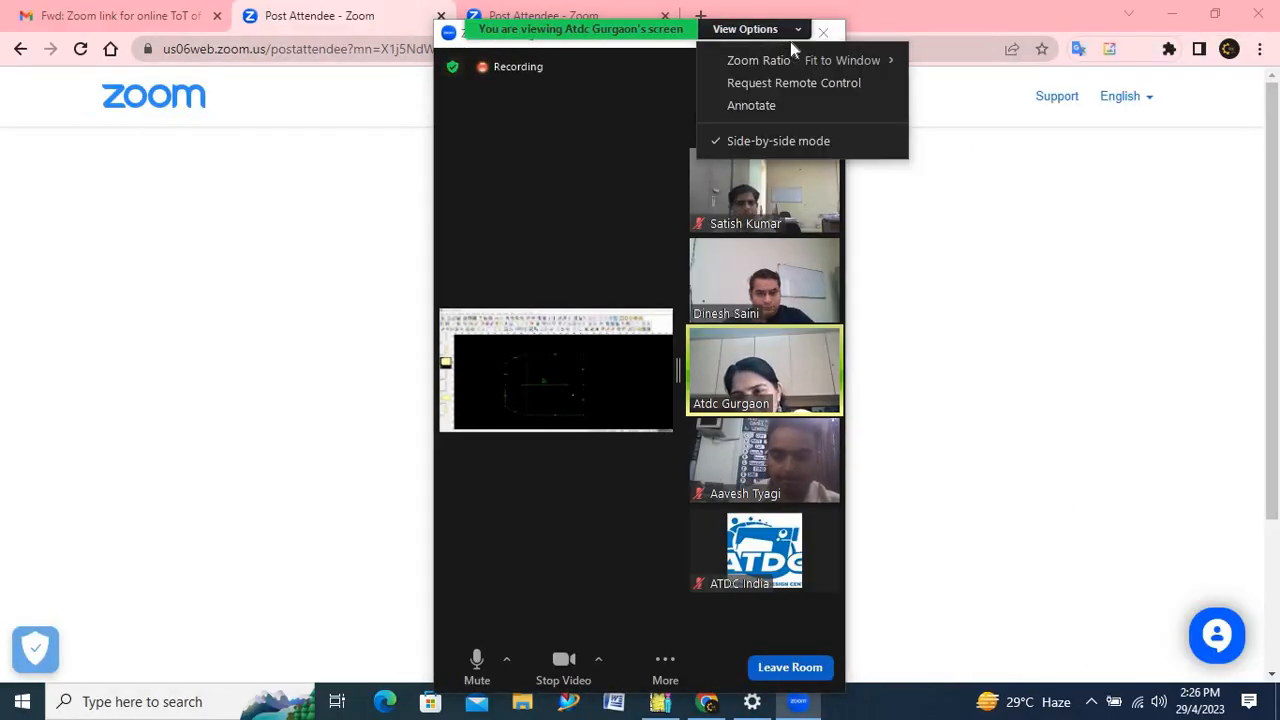
left_click(665, 73)
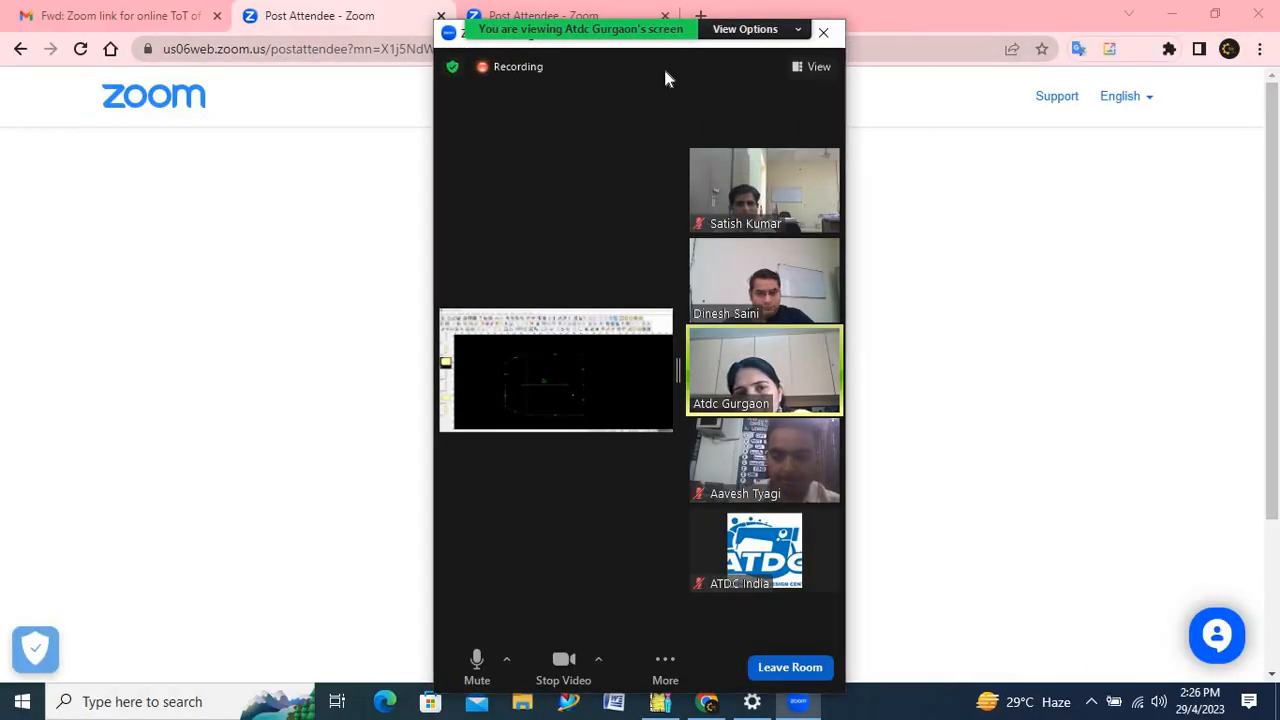
left_click(784, 40)
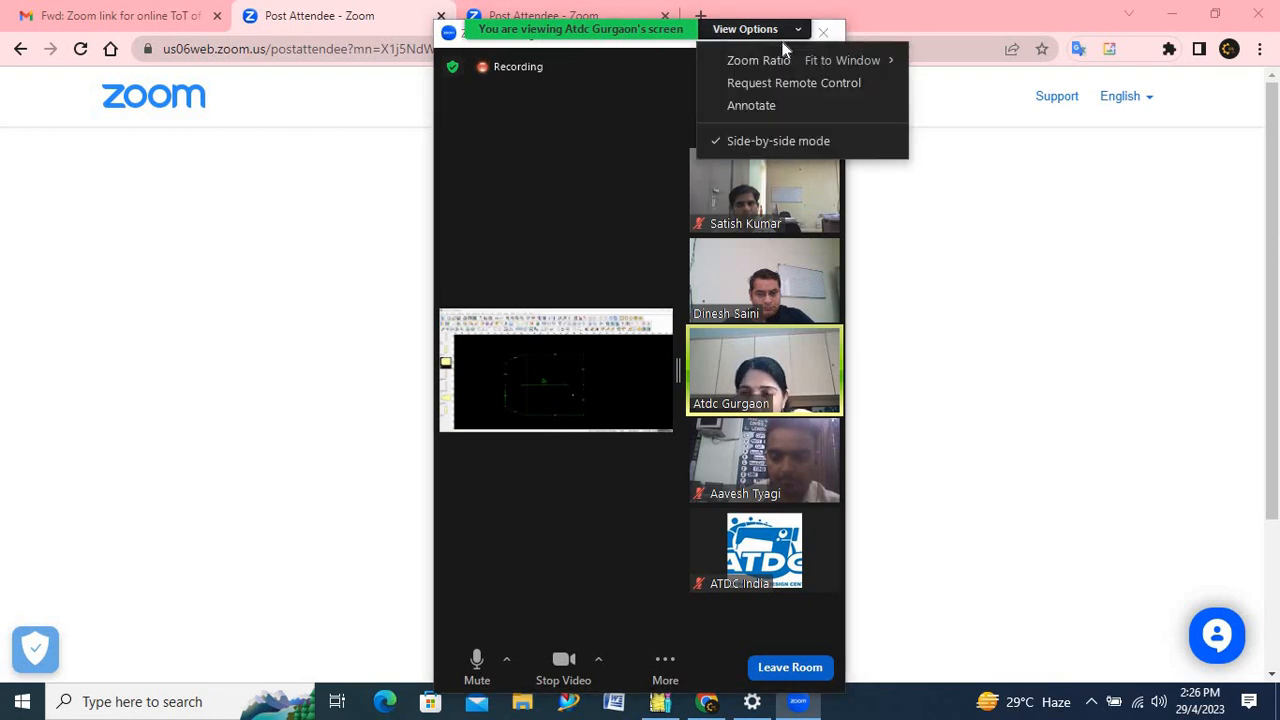
left_click(674, 75)
left_click(700, 40)
left_click(623, 122)
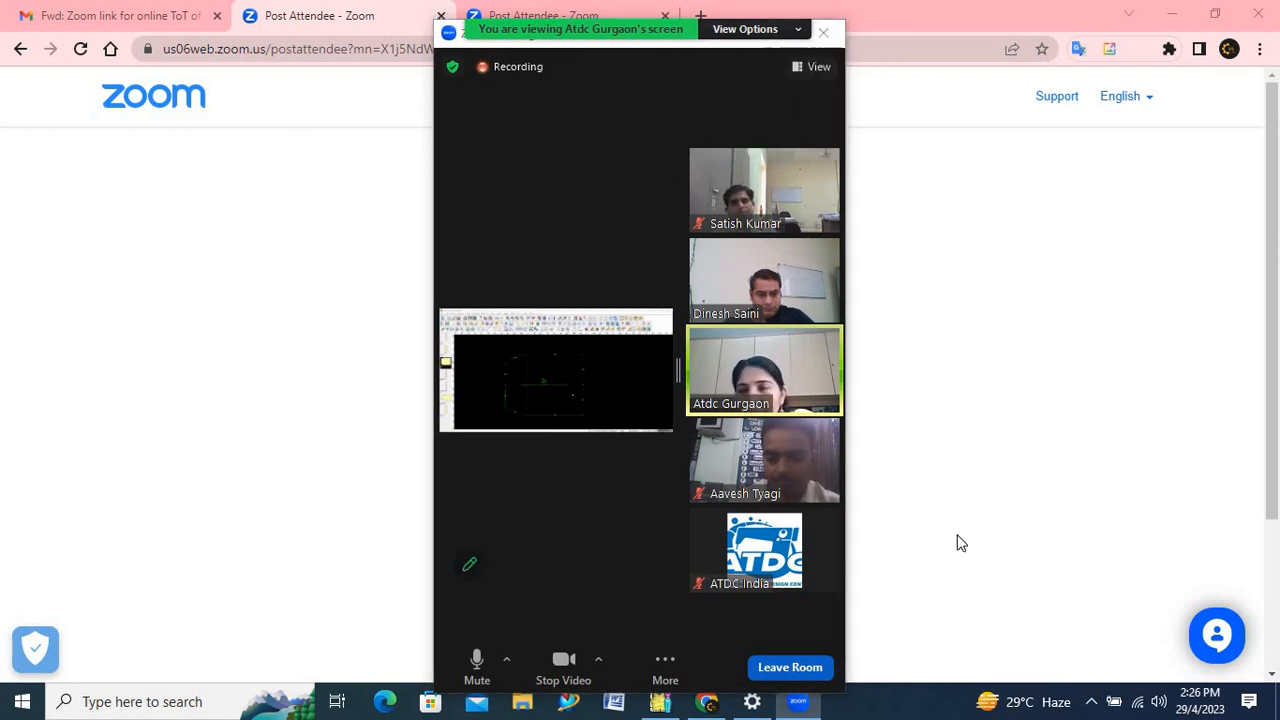
Check the Wi-Fi connection in the list of available networks and switch the Zoom meeting to full screen.
left_click(1136, 704)
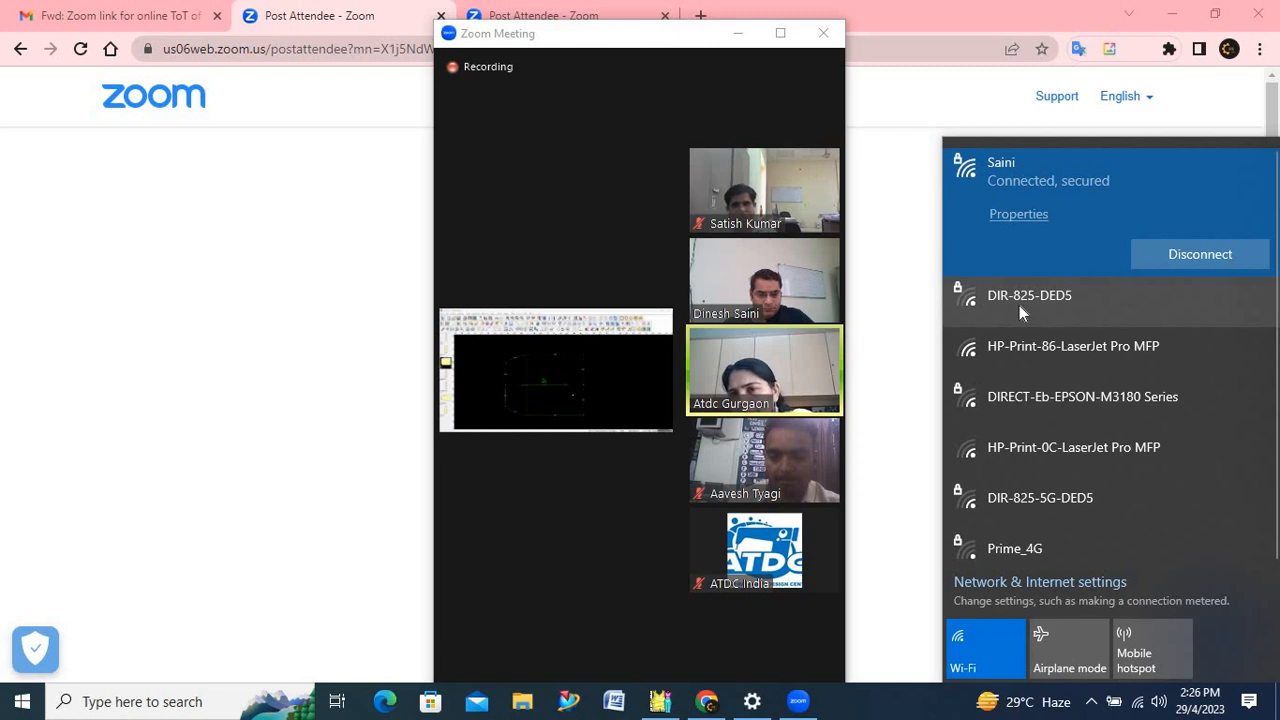
mouse_move(582, 74)
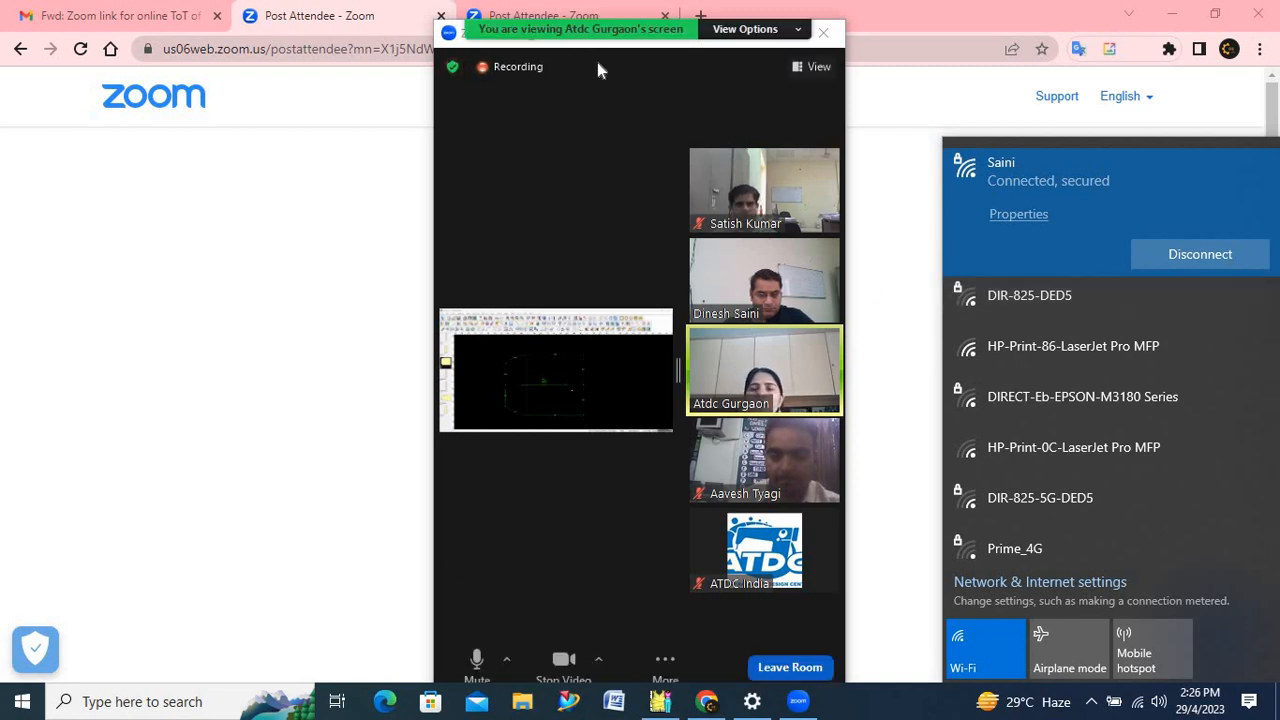
double_click(597, 62)
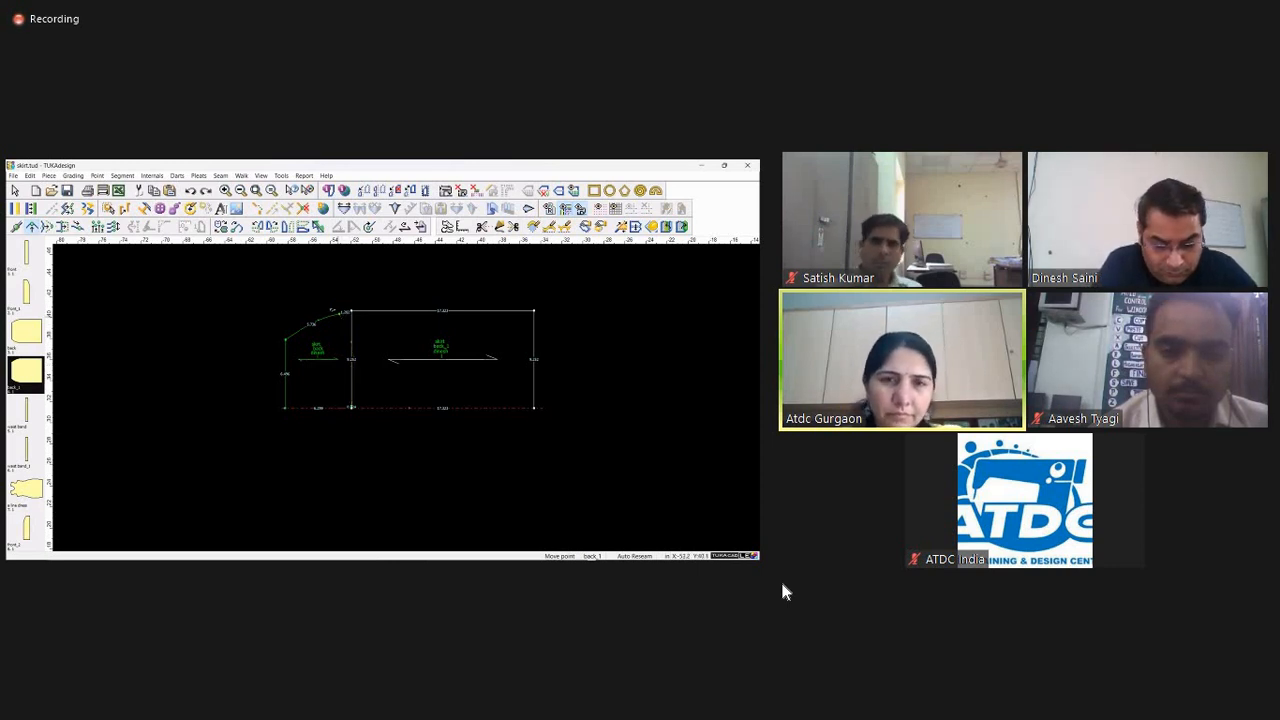
Take the meeting out of full screen and show it as a maximized window with the taskbar visible.
mouse_move(830, 592)
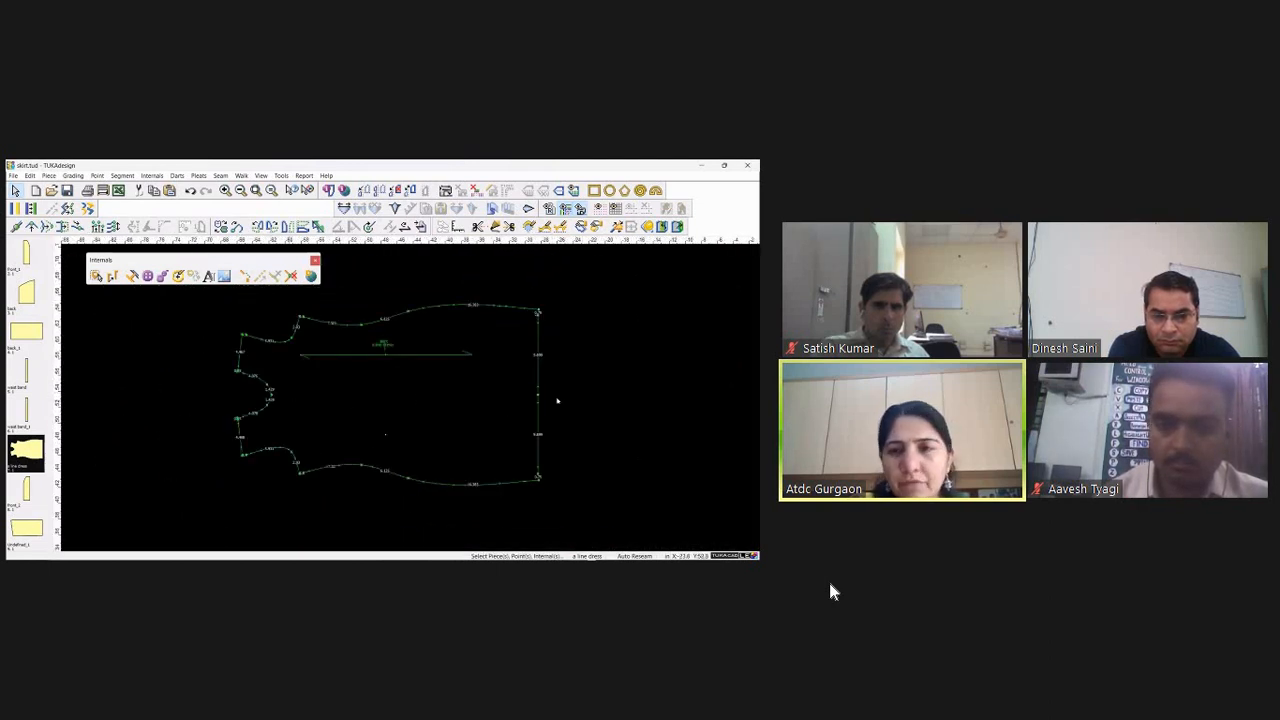
double_click(947, 127)
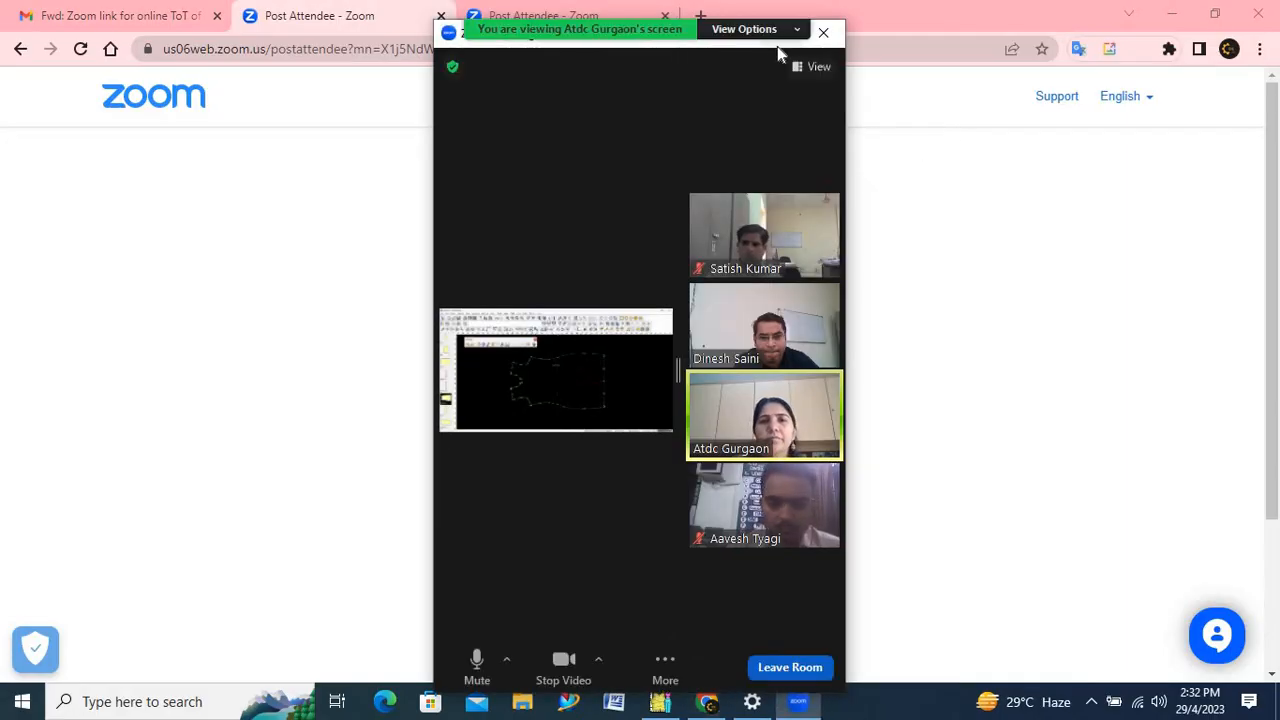
double_click(777, 46)
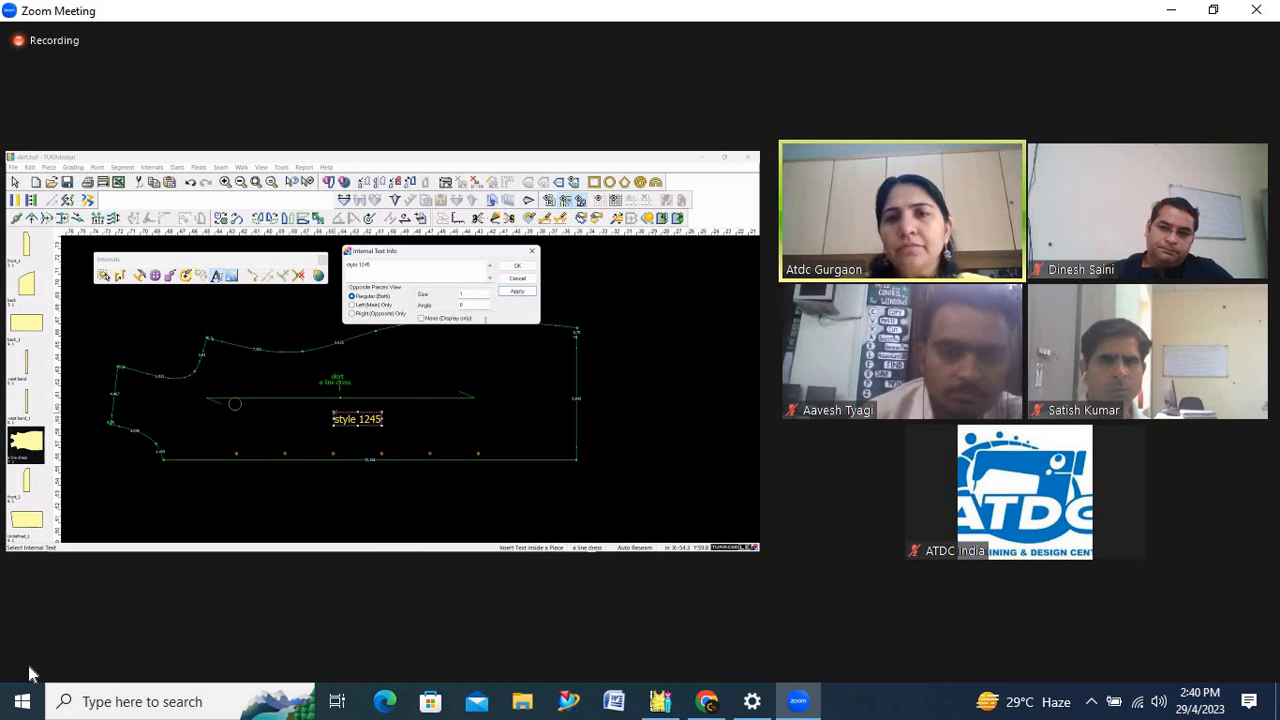
Unmute the microphone for two spoken turns during the shared-screen demonstration, muting it again after each one.
mouse_move(40, 665)
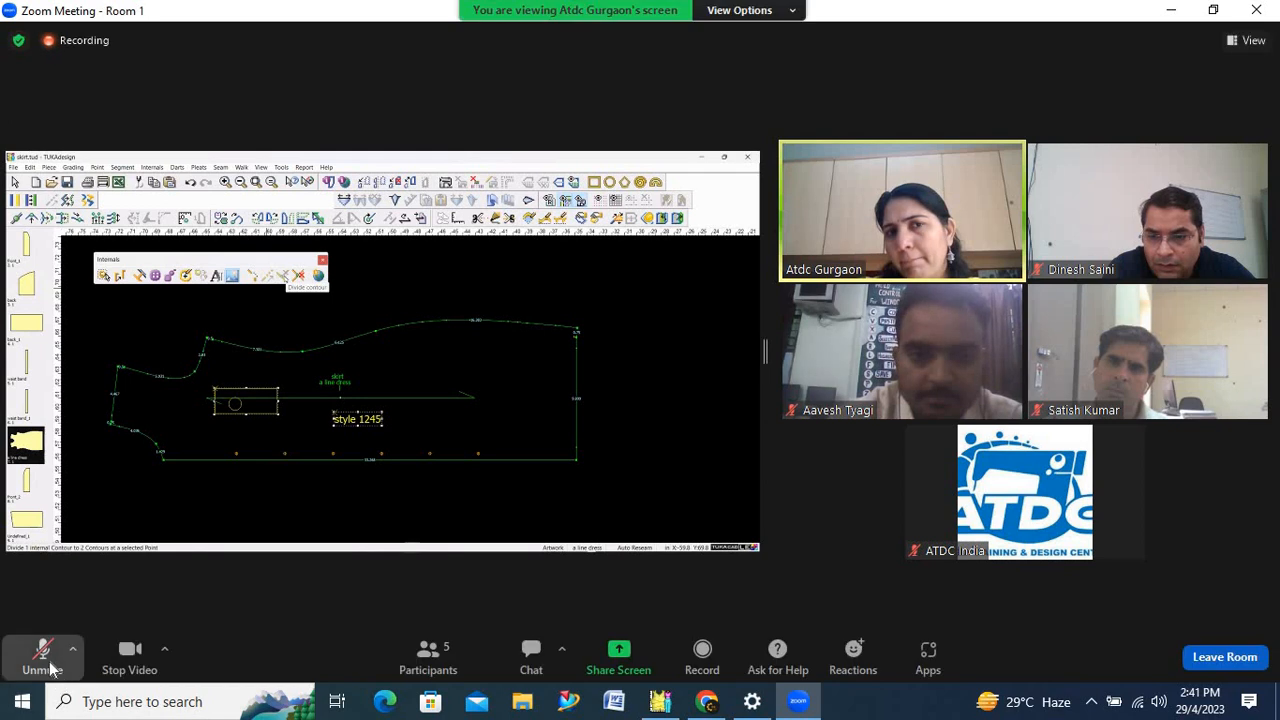
left_click(52, 670)
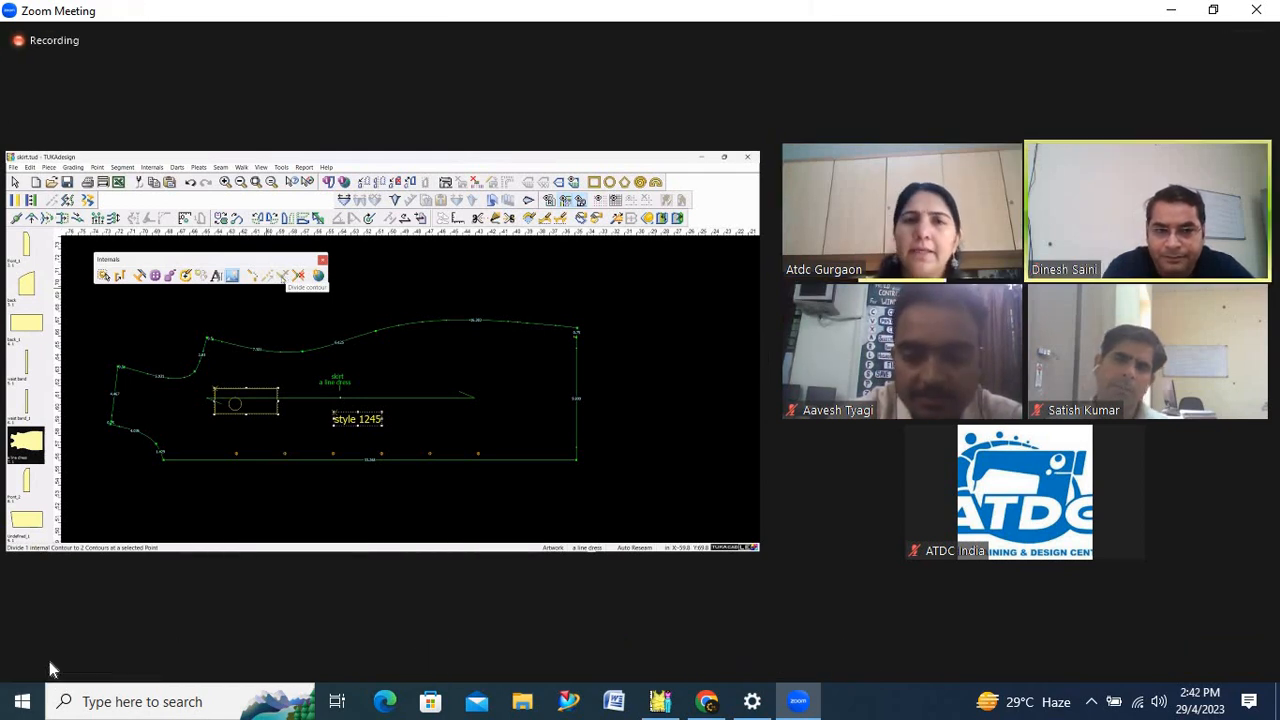
left_click(27, 667)
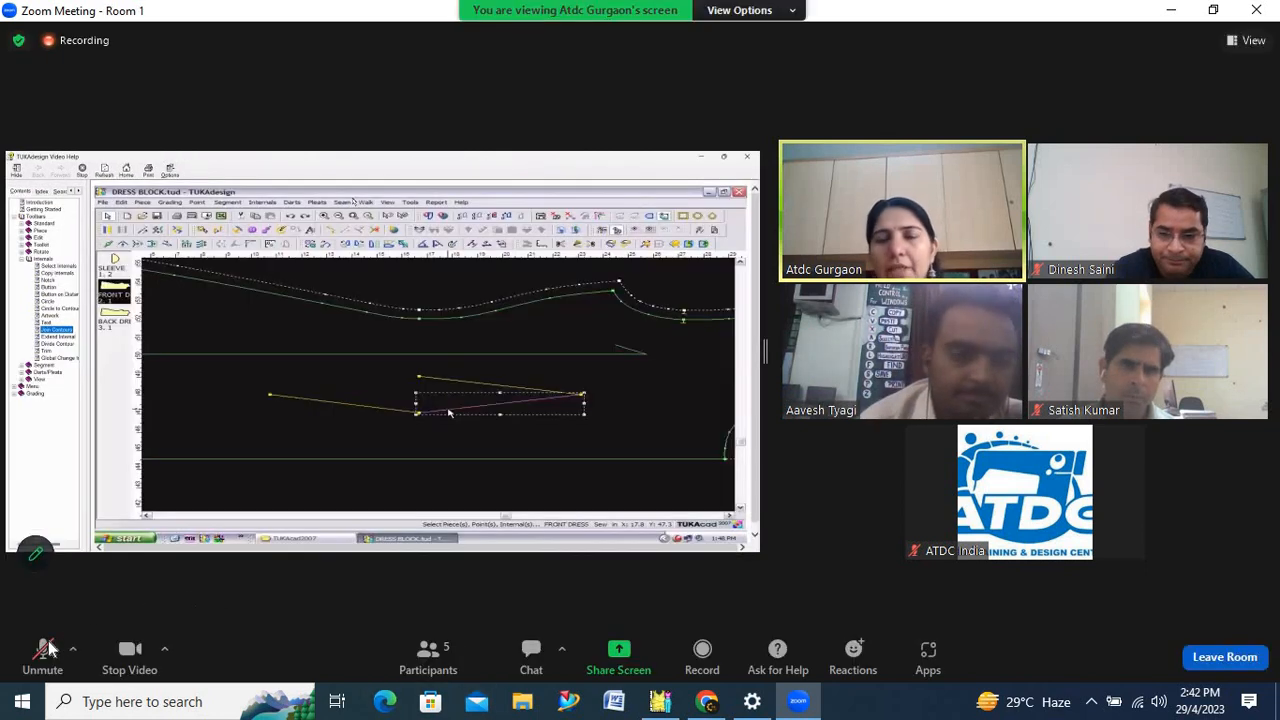
left_click(45, 650)
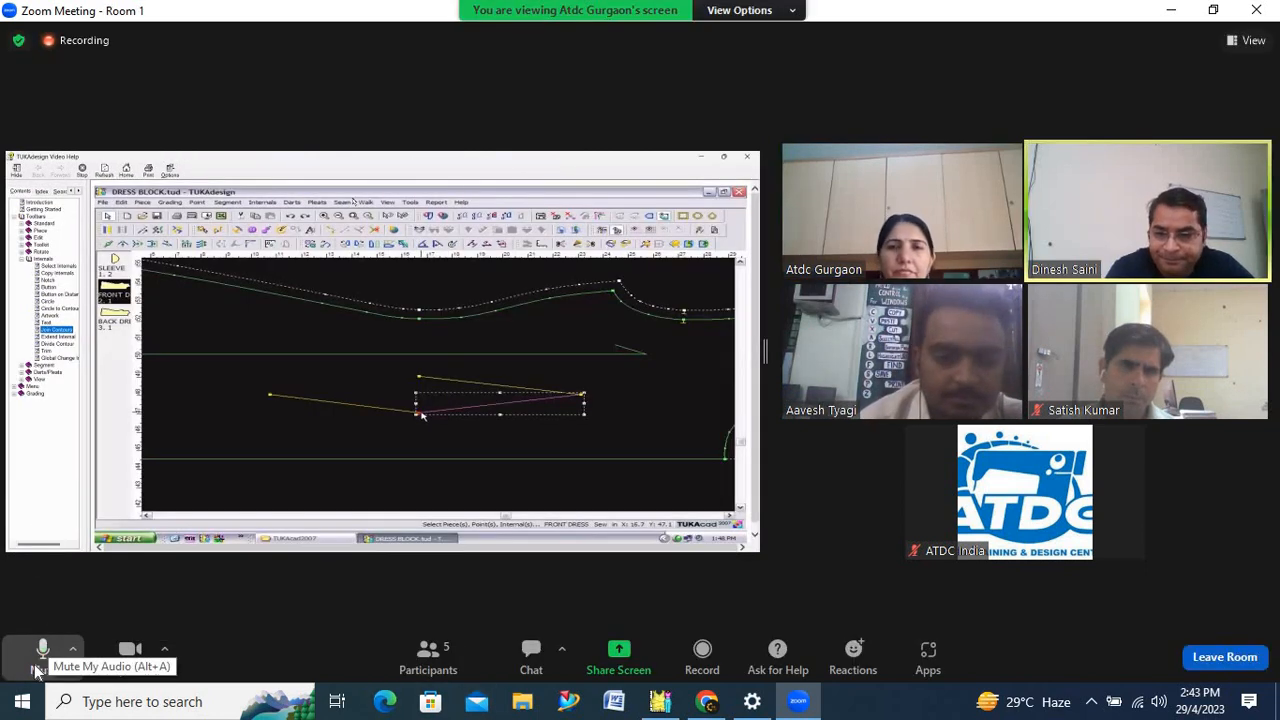
left_click(36, 668)
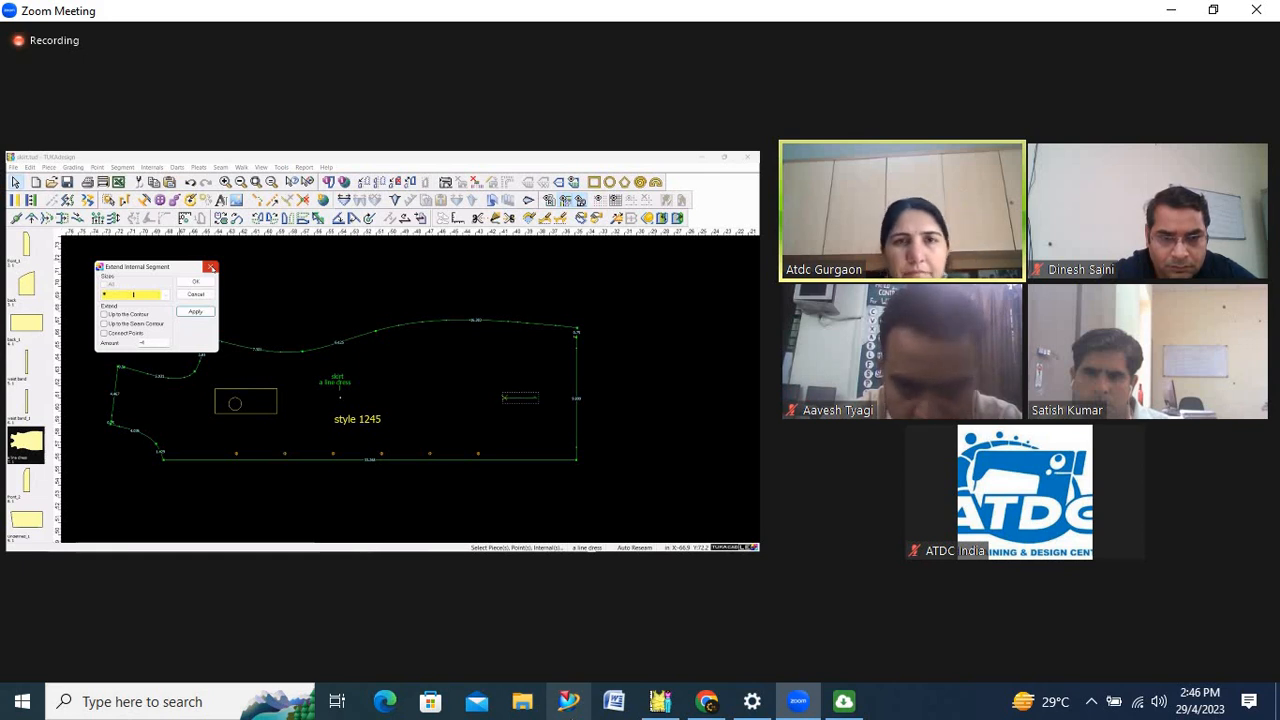
Bring up the Quick Heal Quick Update notice and dismiss it.
key("Escape")
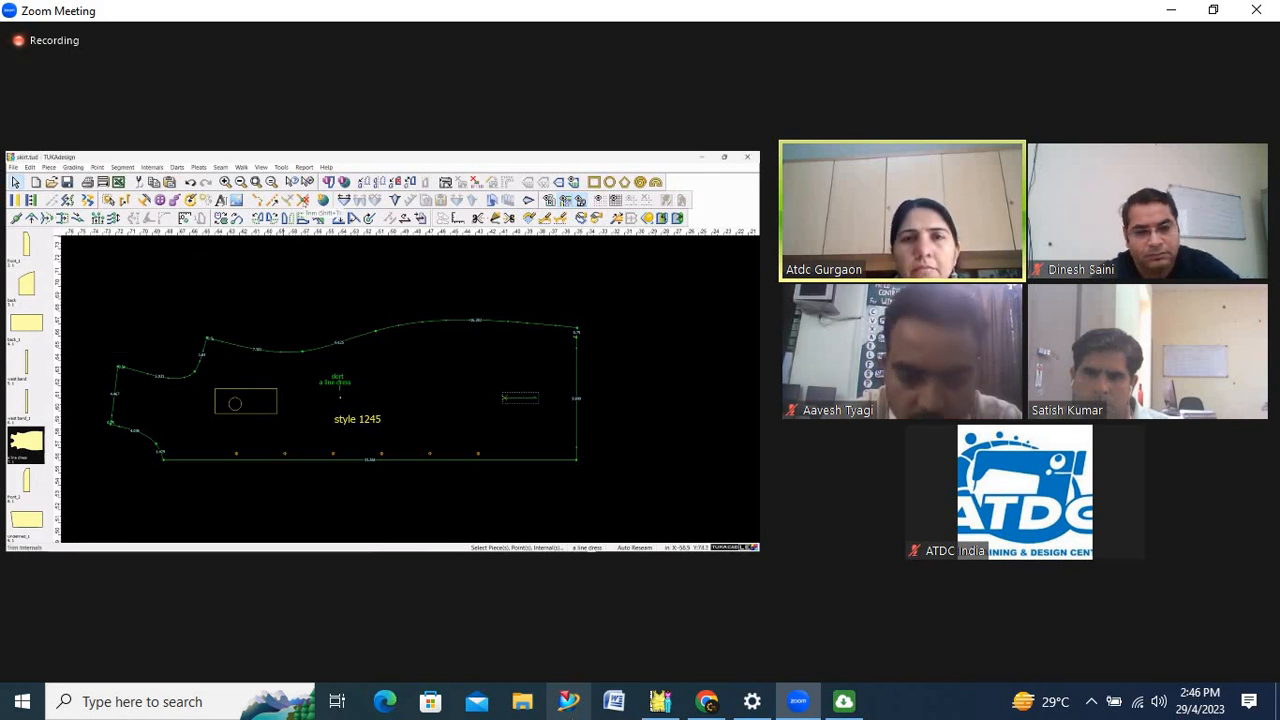
left_click(844, 701)
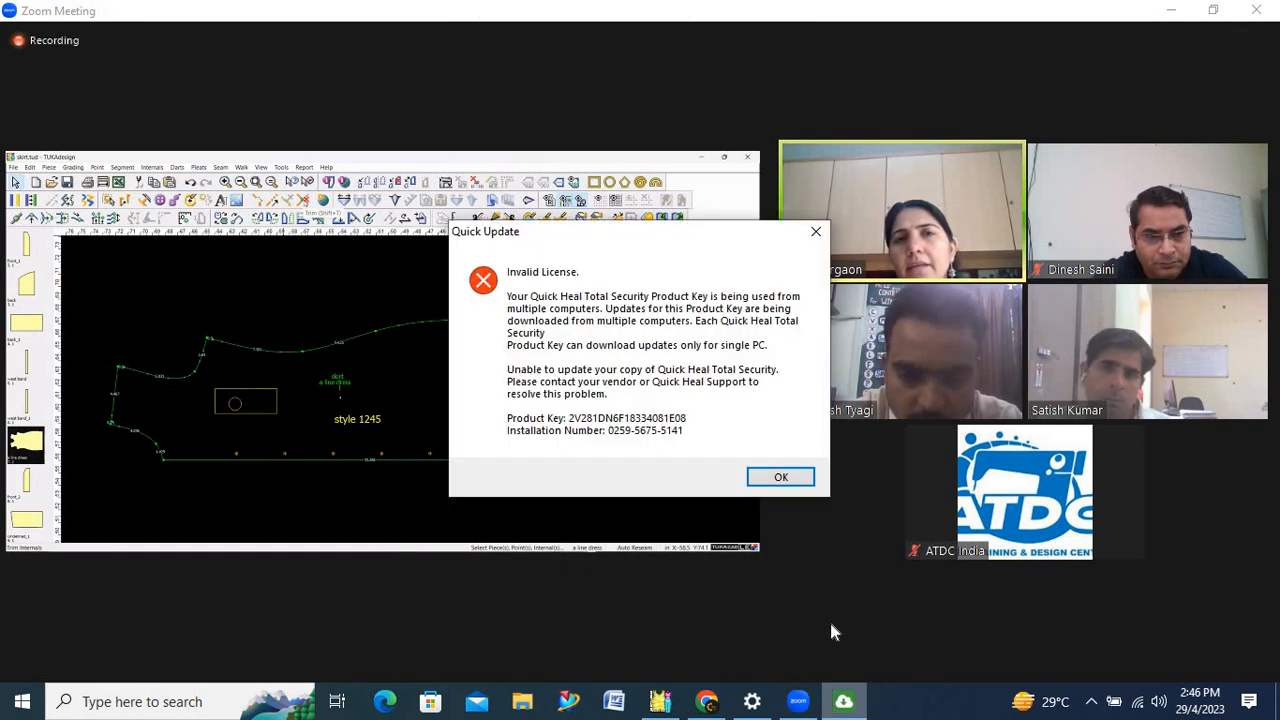
left_click(801, 479)
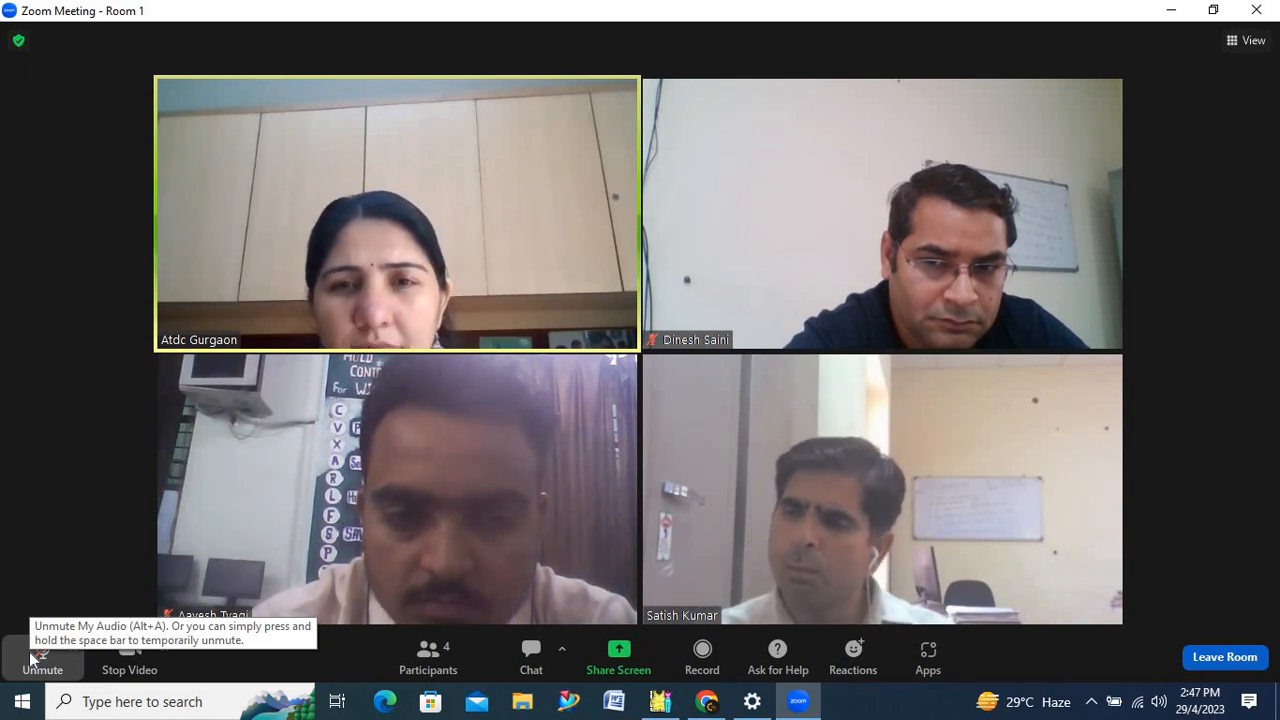
Unmute the microphone for two short replies to the presenter and mute it again after each reply.
left_click(33, 656)
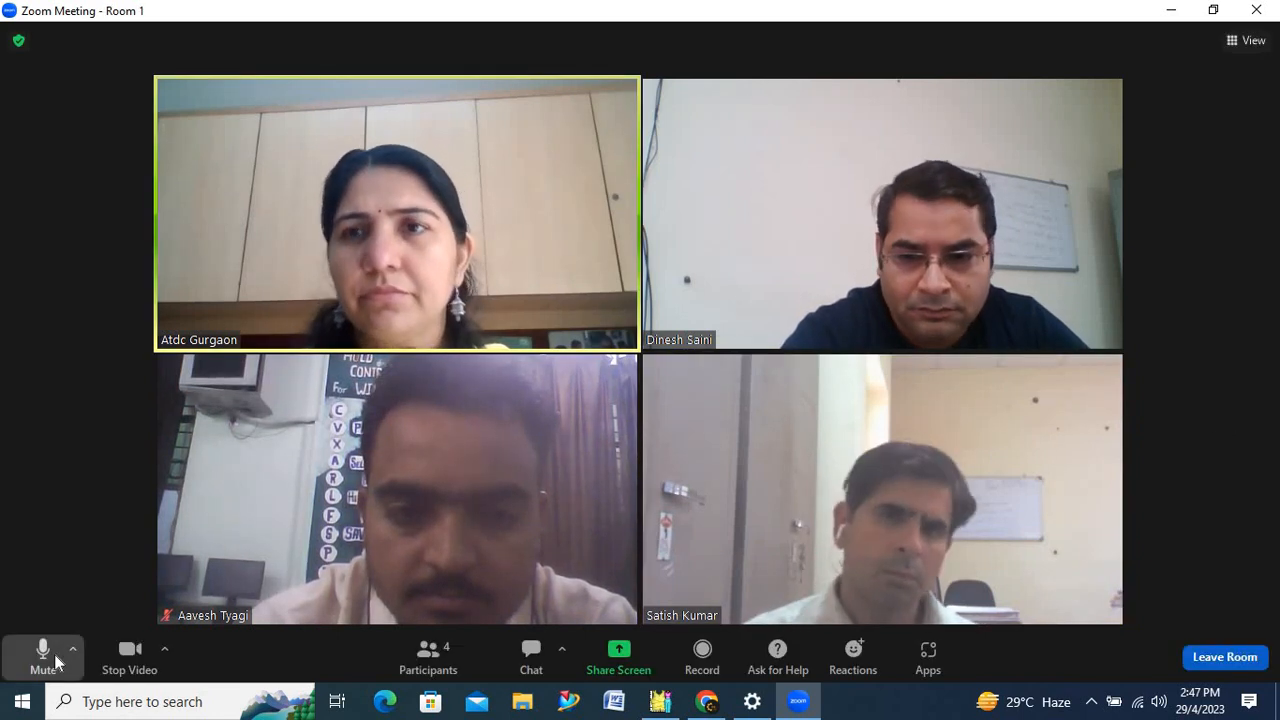
left_click(54, 661)
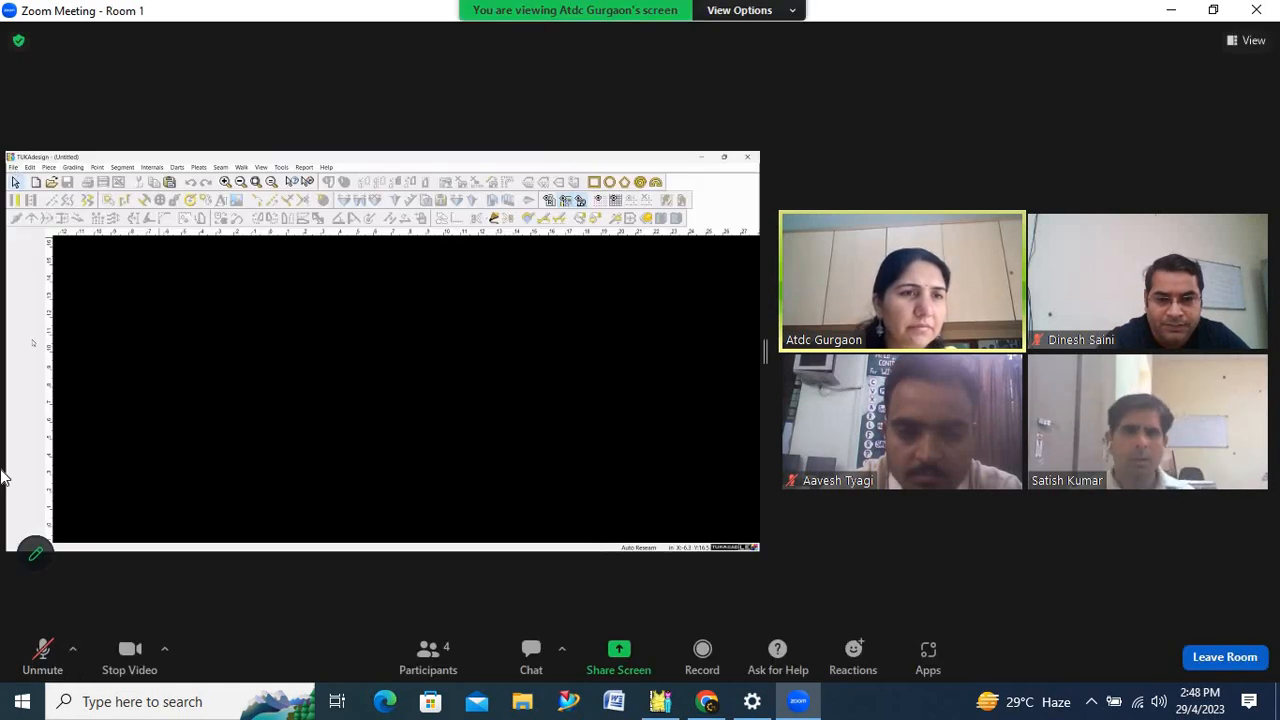
left_click(42, 652)
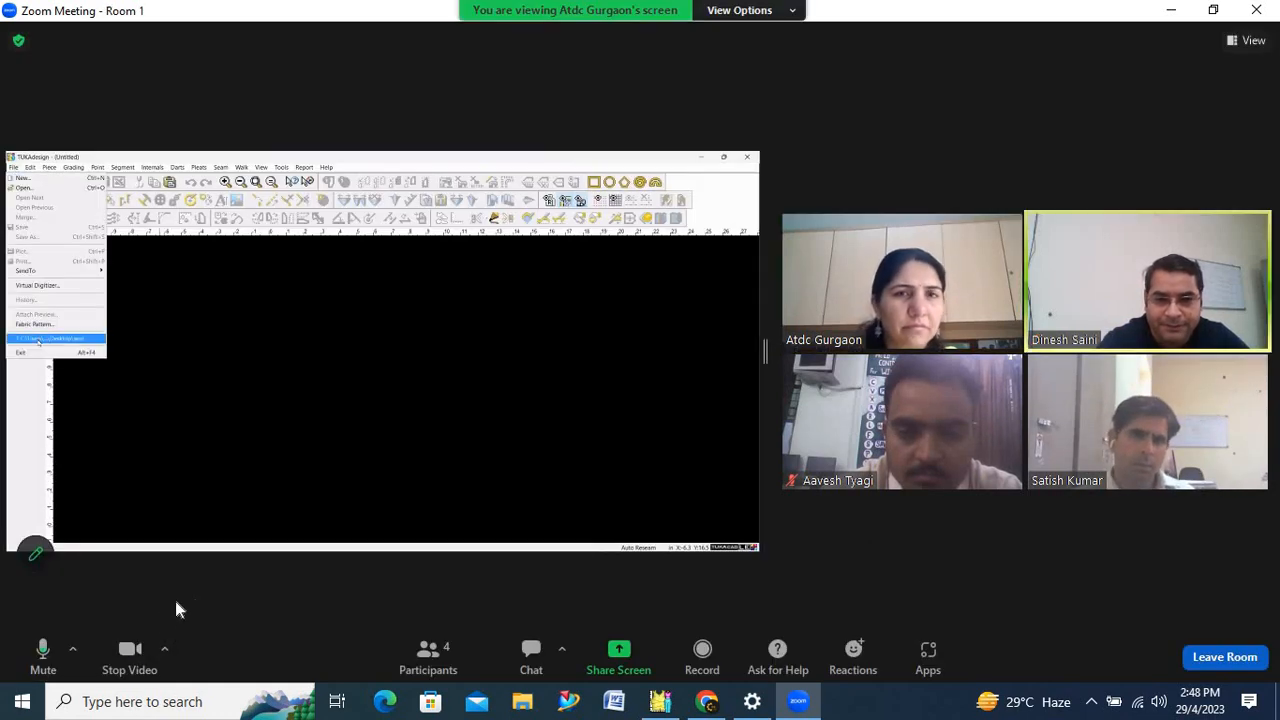
left_click(43, 652)
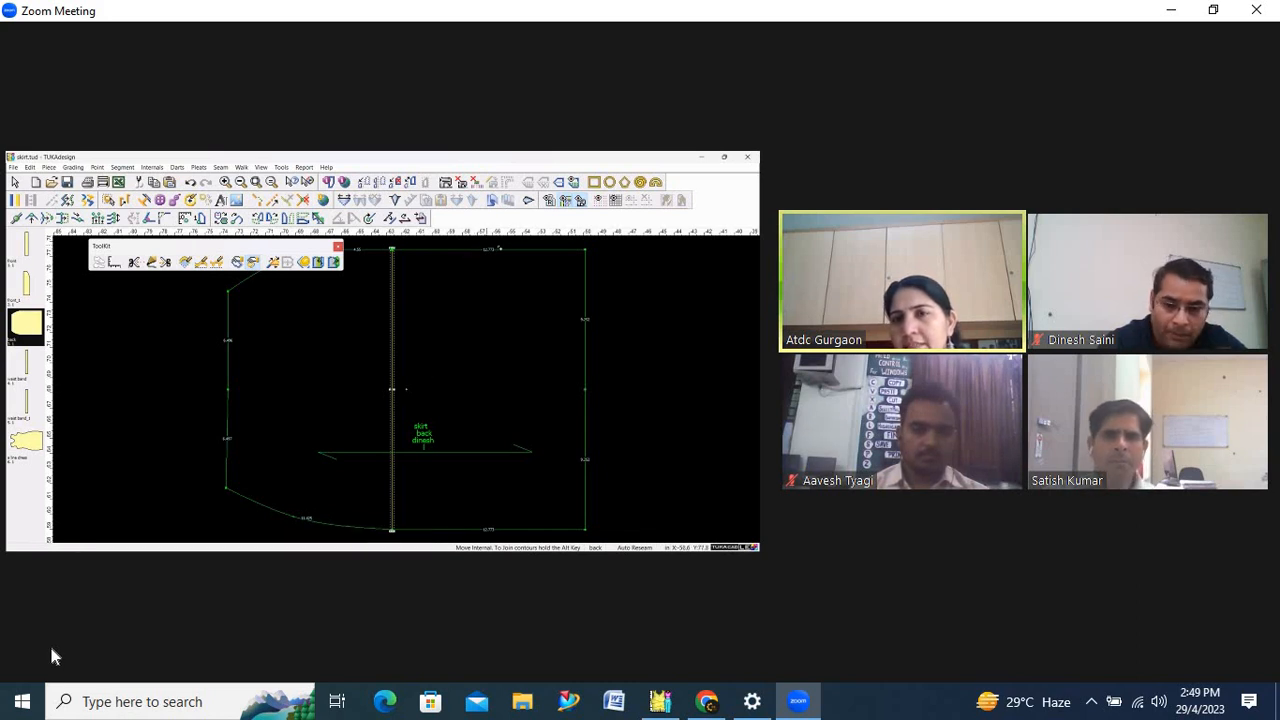
Turn the meeting camera off for a short break and switch it on again.
mouse_move(62, 655)
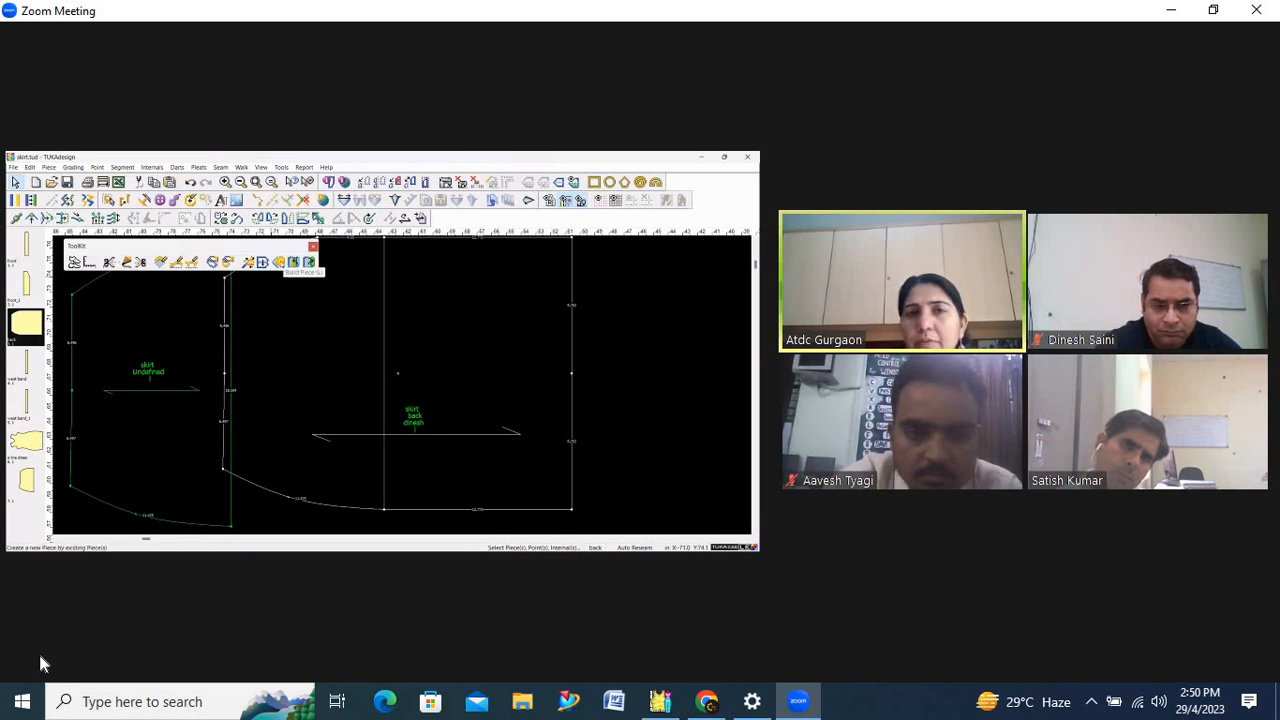
mouse_move(43, 657)
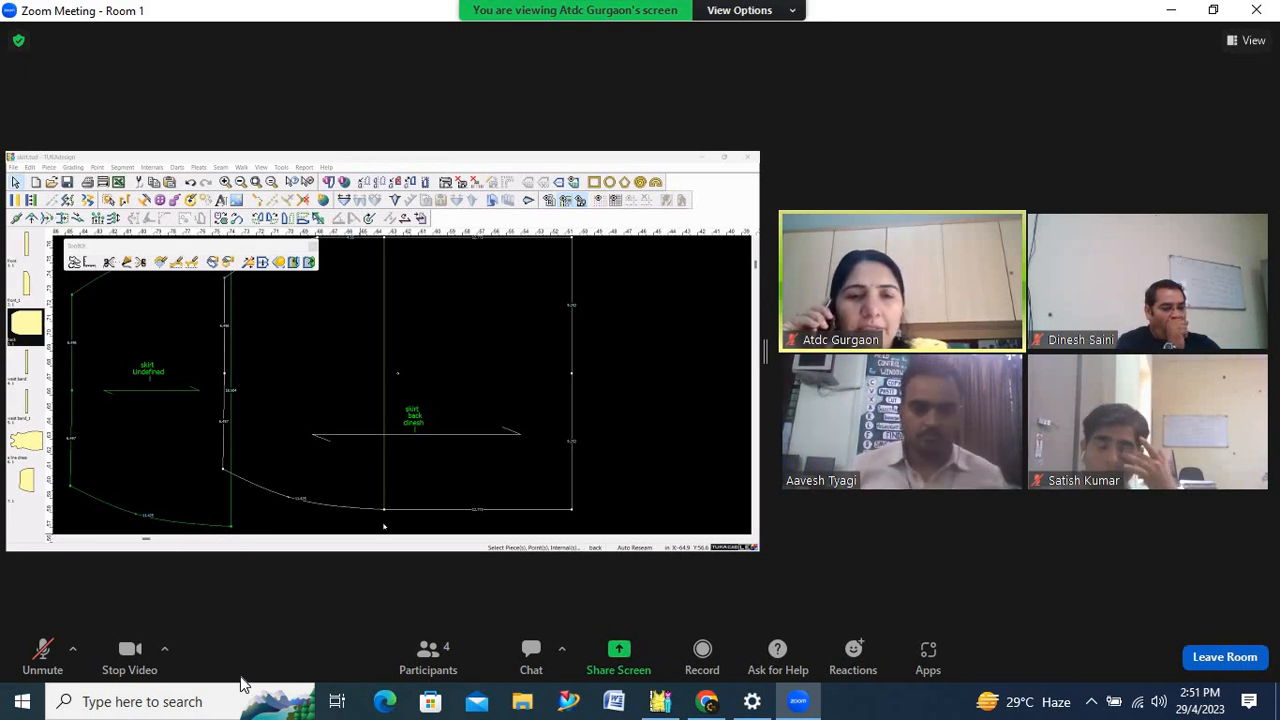
left_click(129, 650)
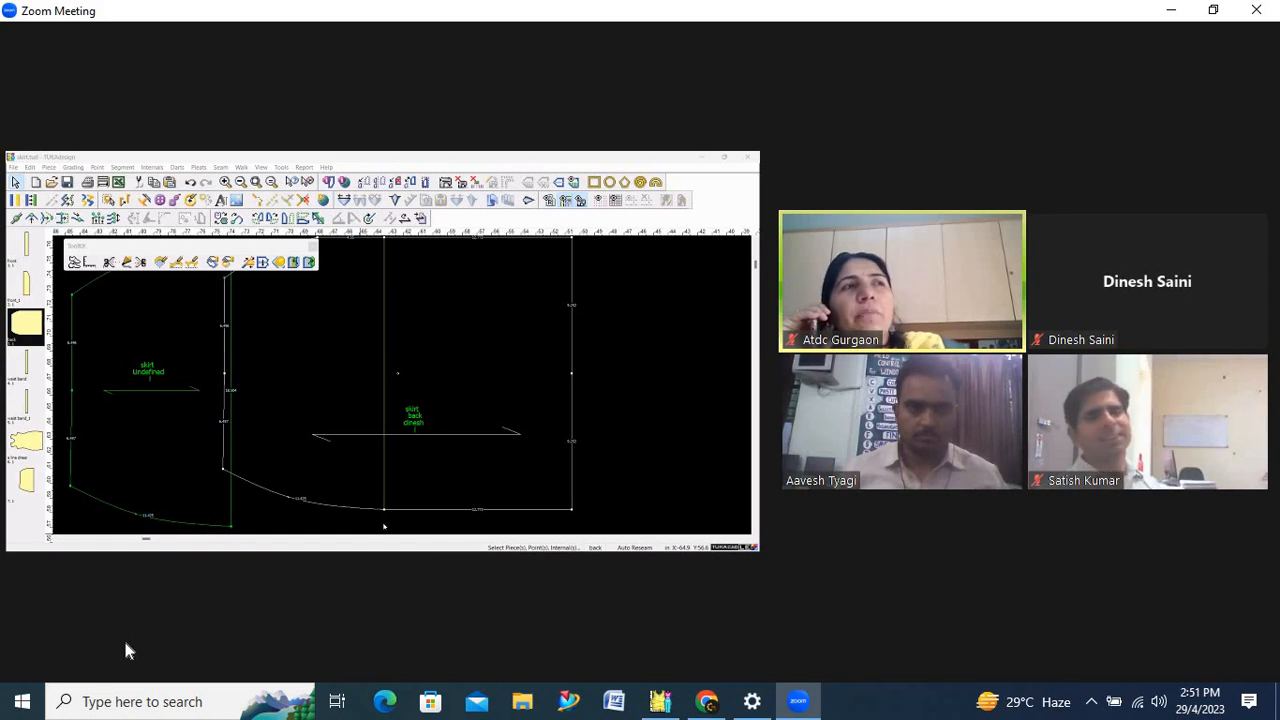
mouse_move(125, 653)
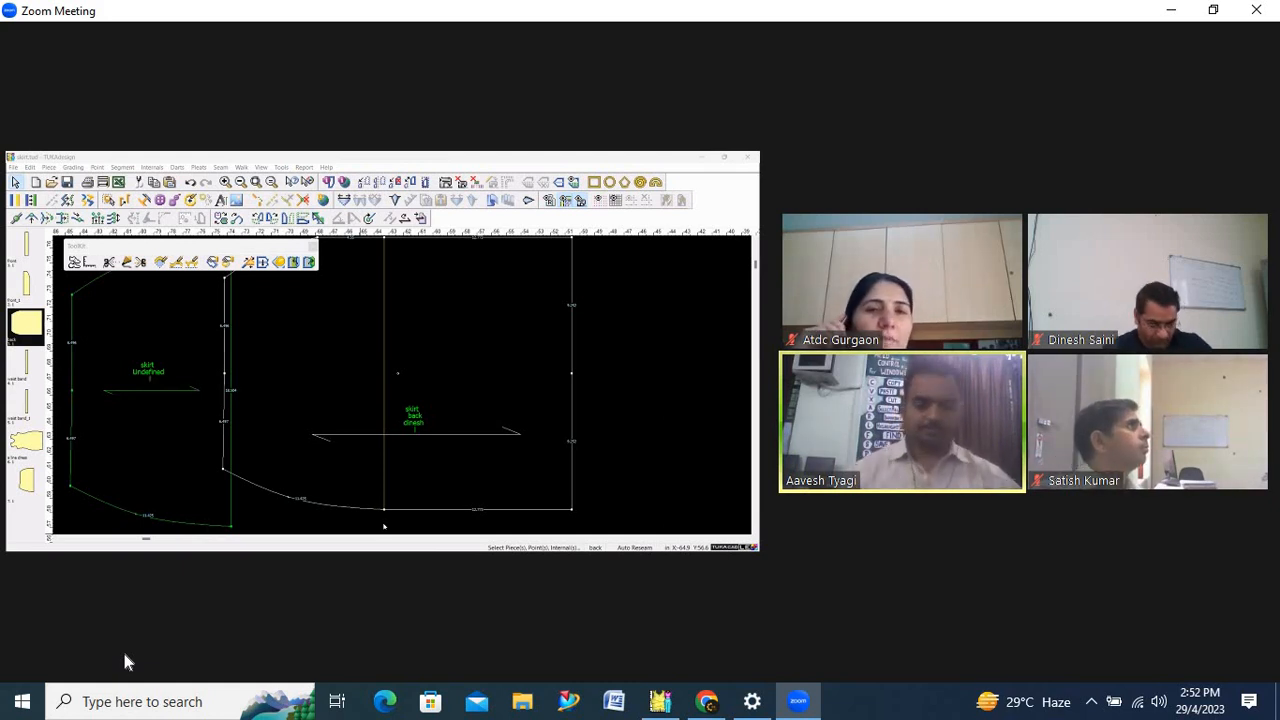
mouse_move(75, 644)
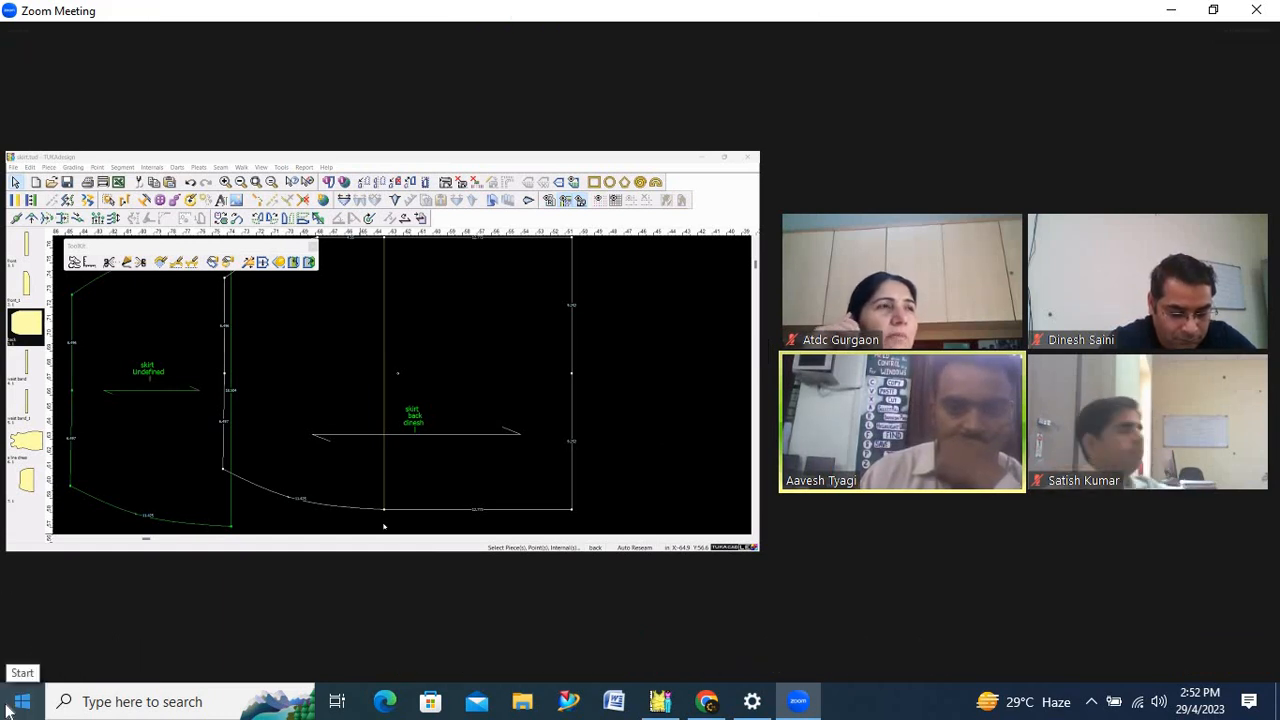
mouse_move(15, 688)
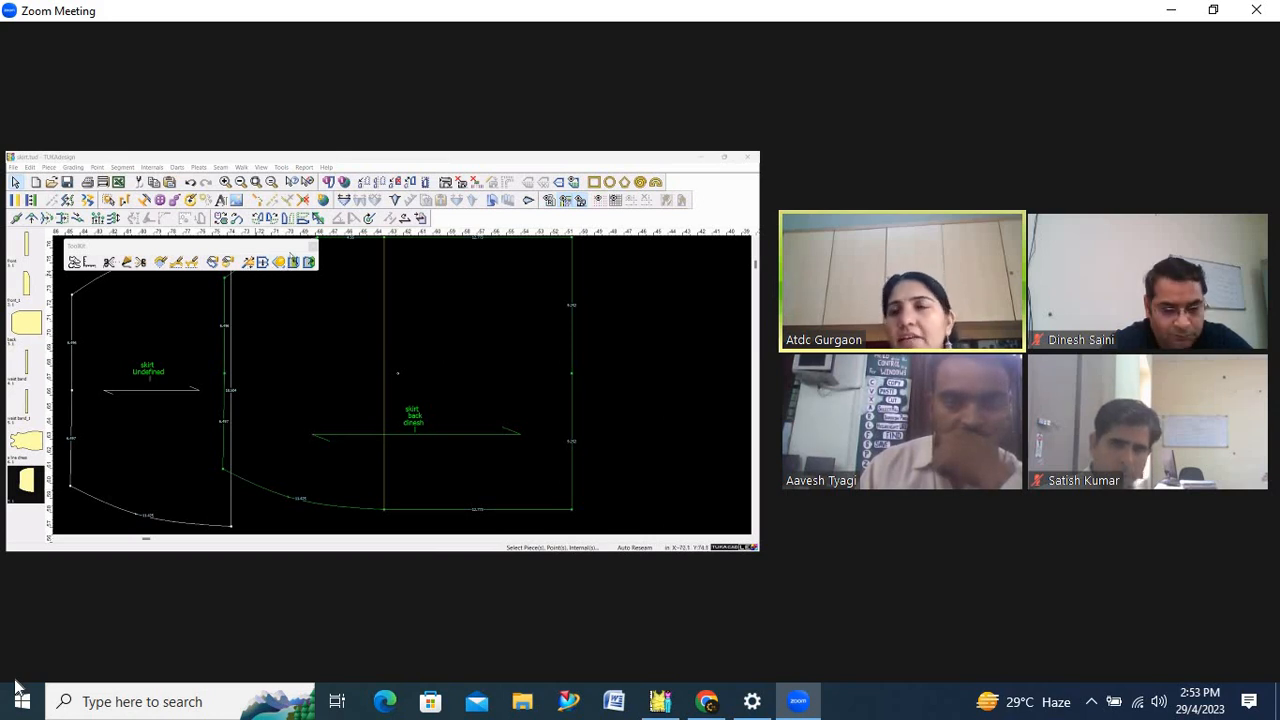
mouse_move(15, 687)
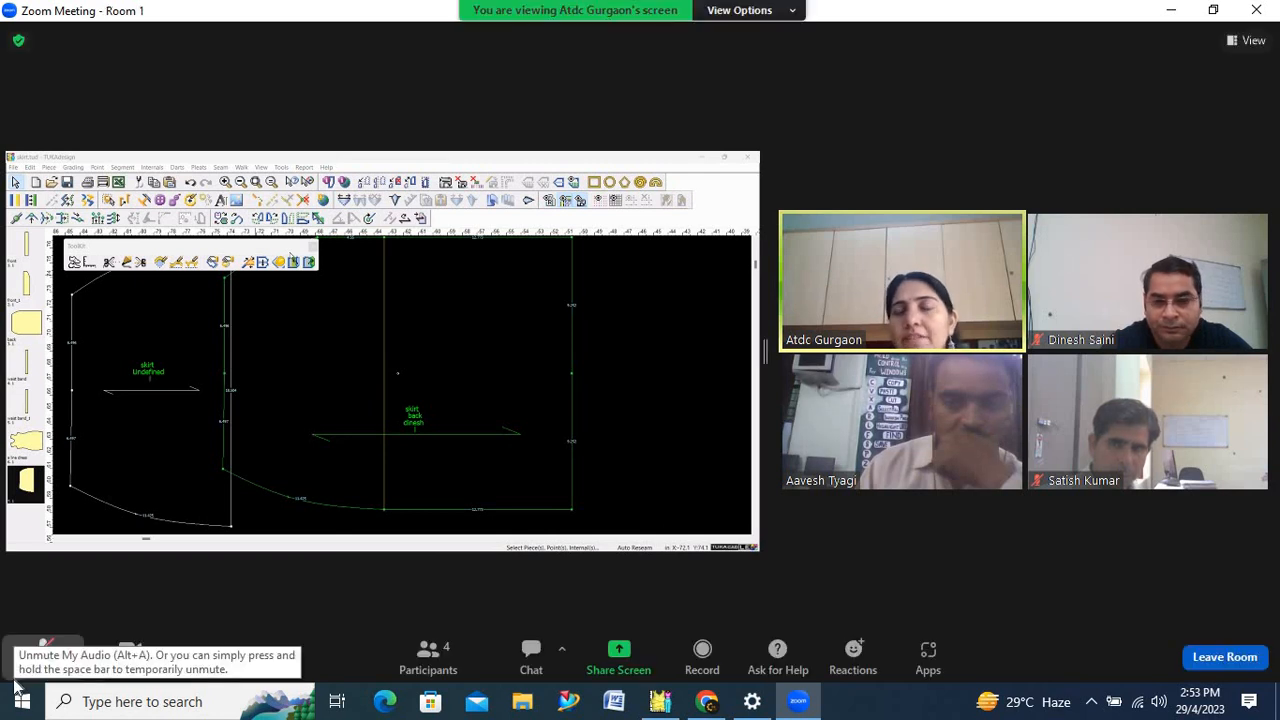
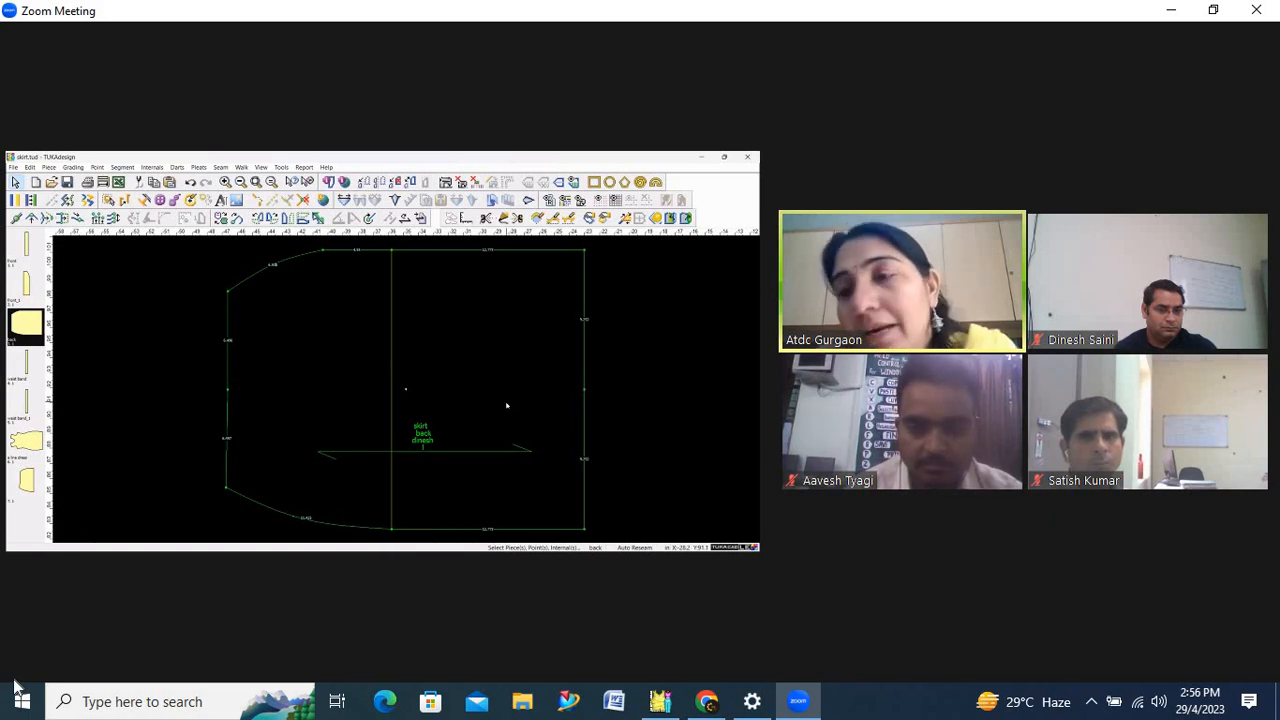
Keep the microphone muted and restart the camera video while the marker layout is being shared.
mouse_move(63, 666)
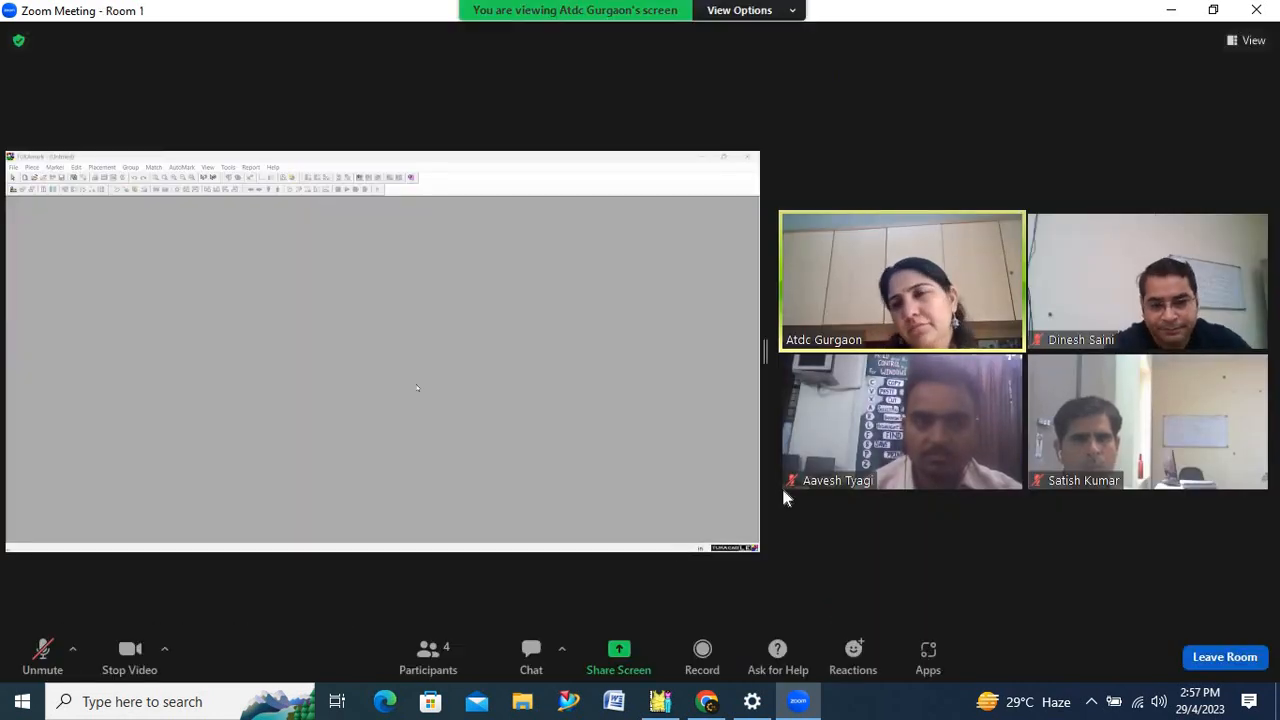
left_click(30, 660)
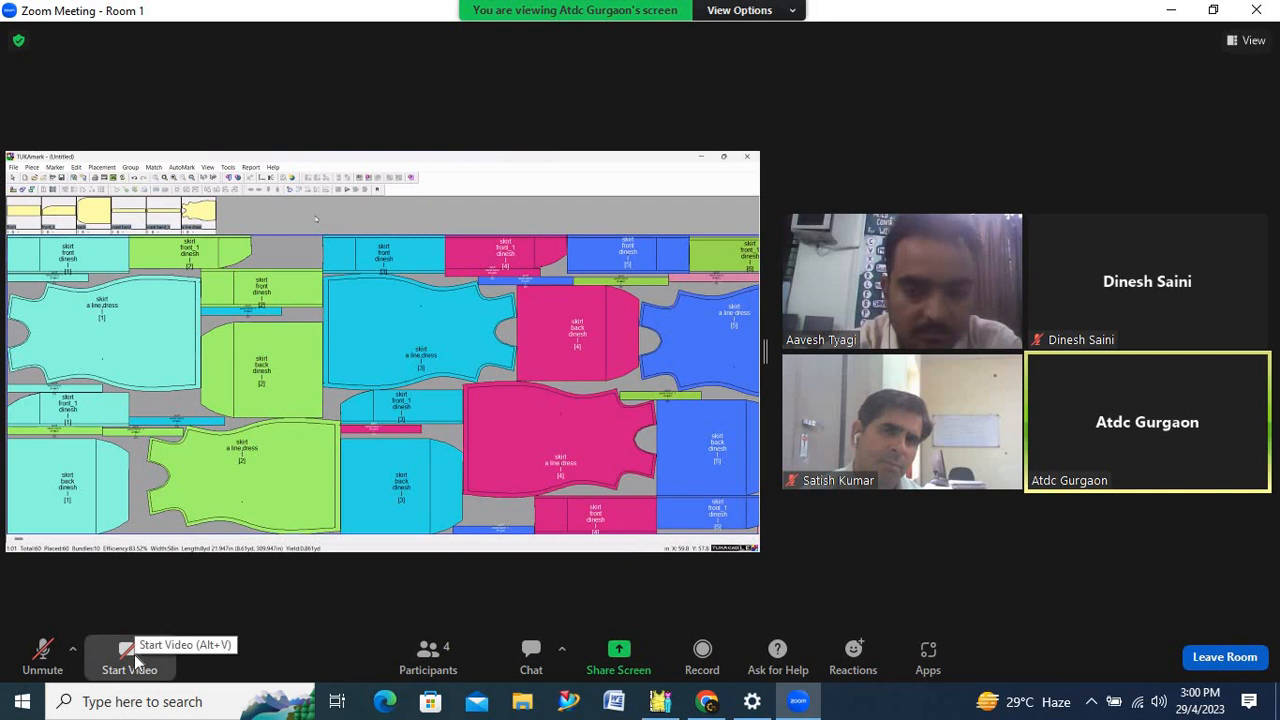
left_click(137, 662)
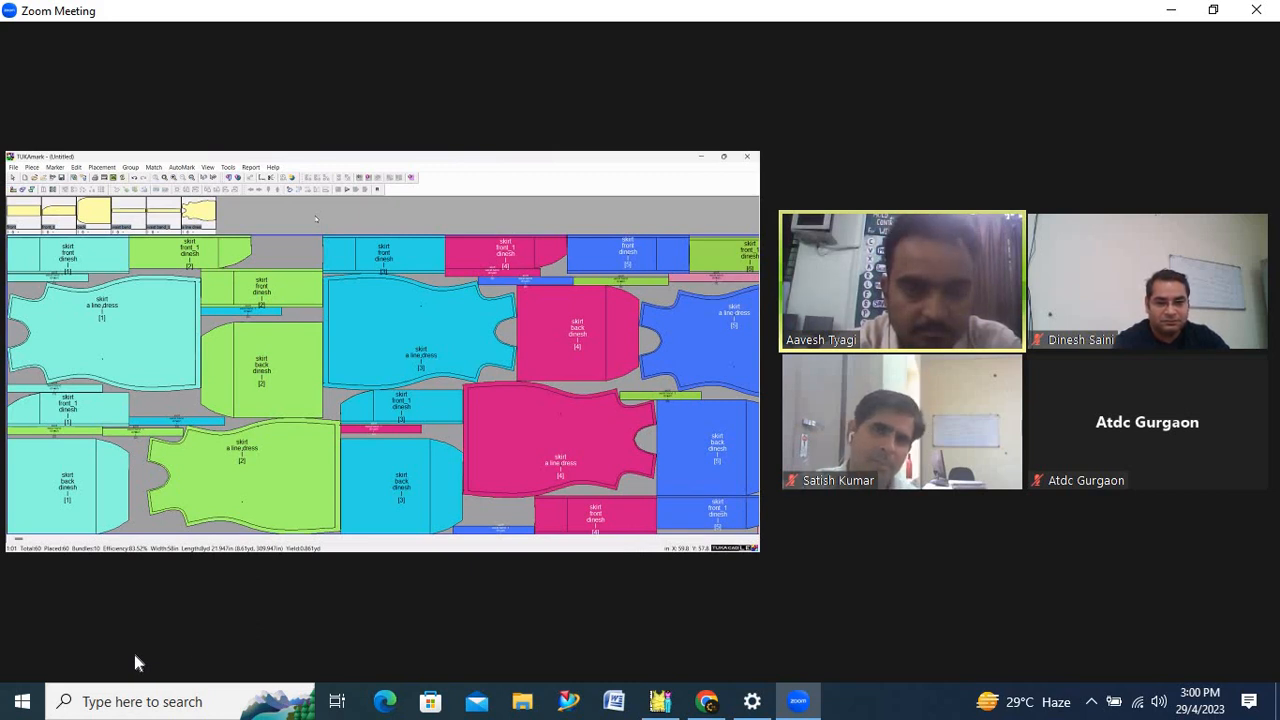
Turn the meeting camera off briefly and restart it while the skirt and dress marker is being shared.
mouse_move(195, 630)
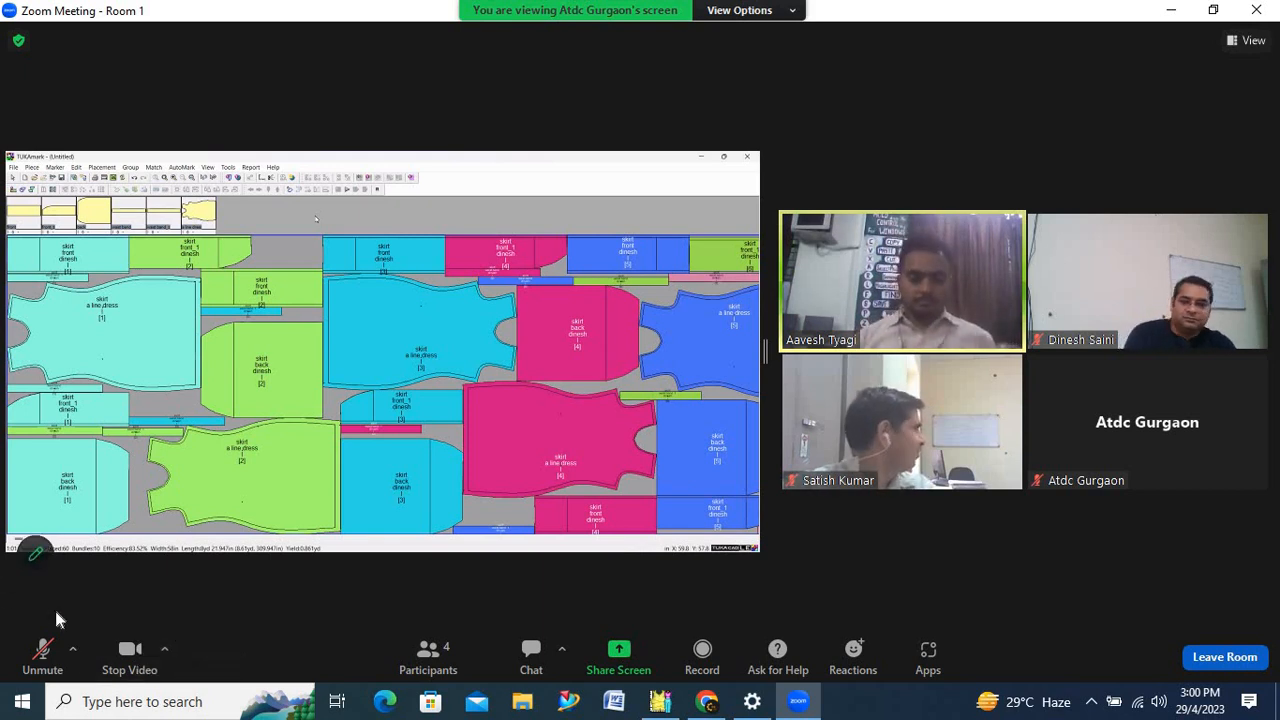
left_click(130, 660)
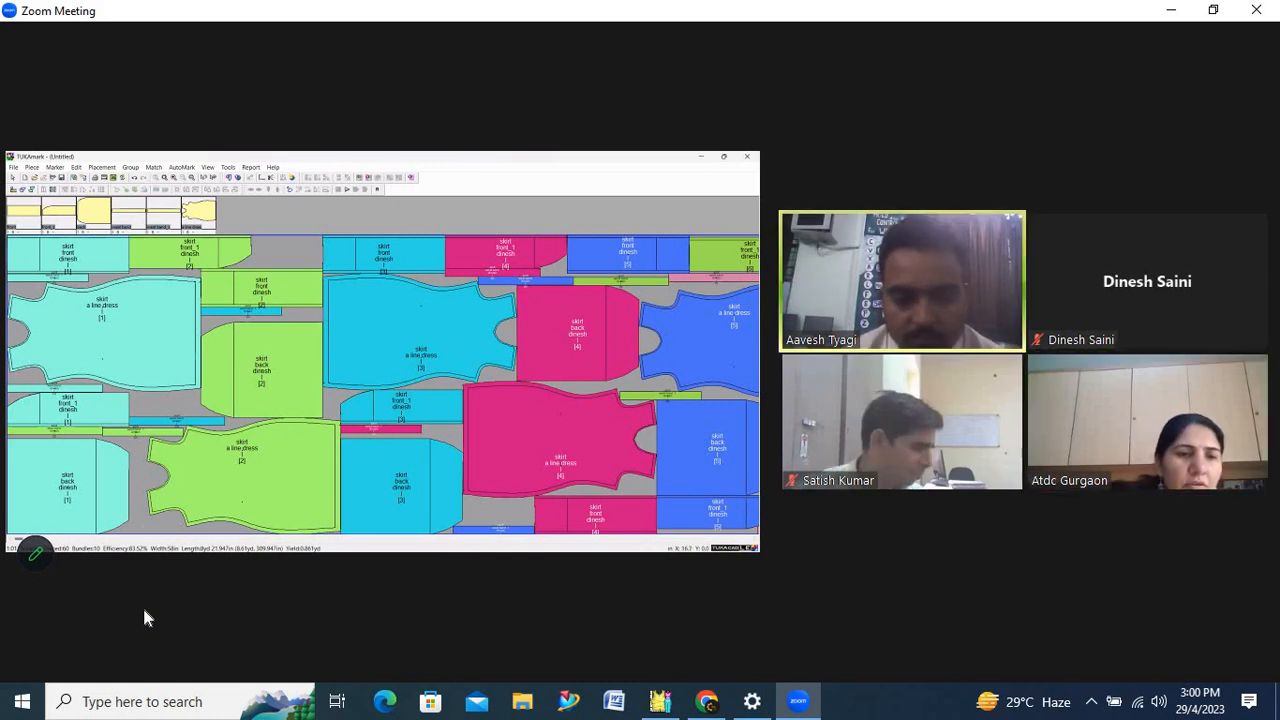
mouse_move(60, 662)
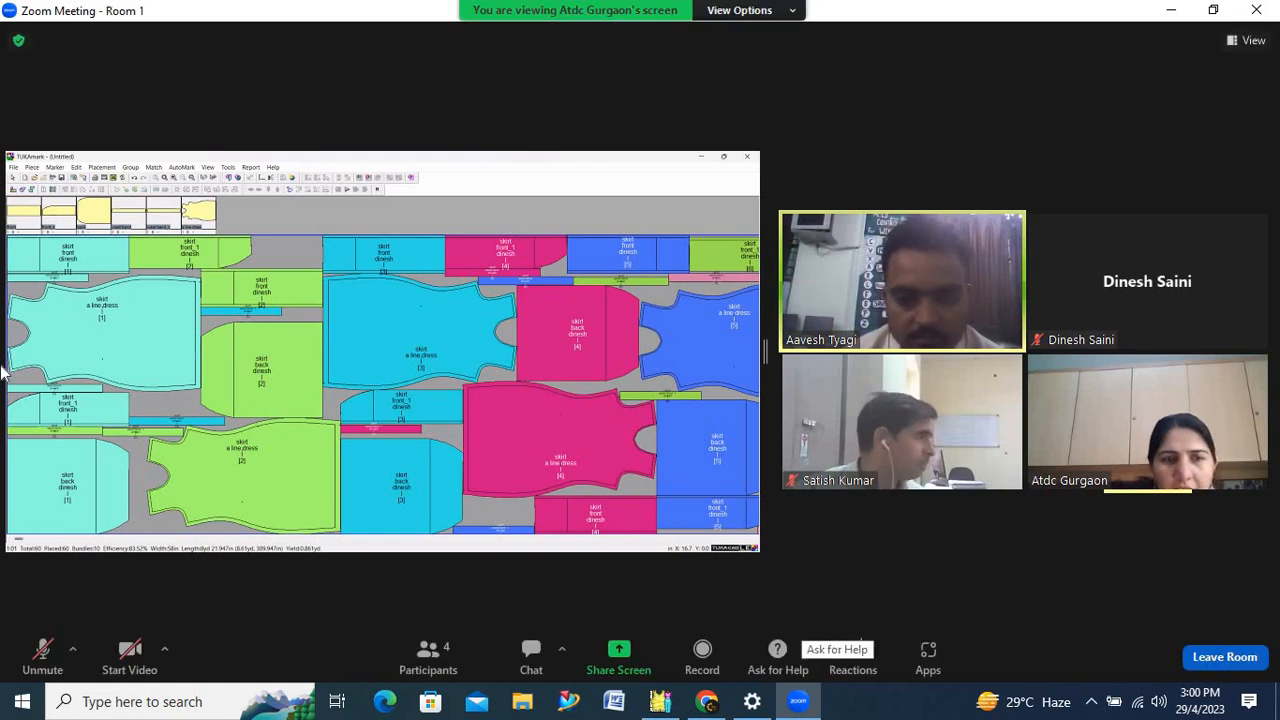
left_click(98, 666)
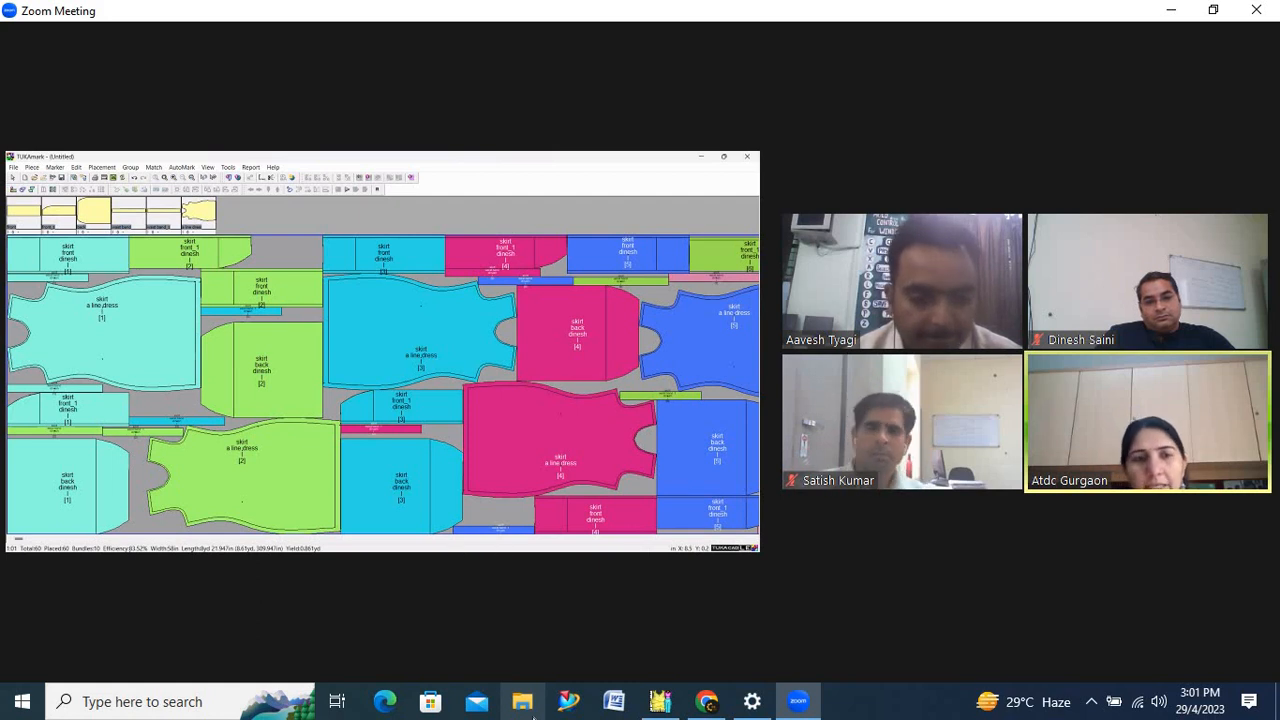
Stop the camera video and switch it on again as the shared screen changes to the skirt back piece.
mouse_move(81, 642)
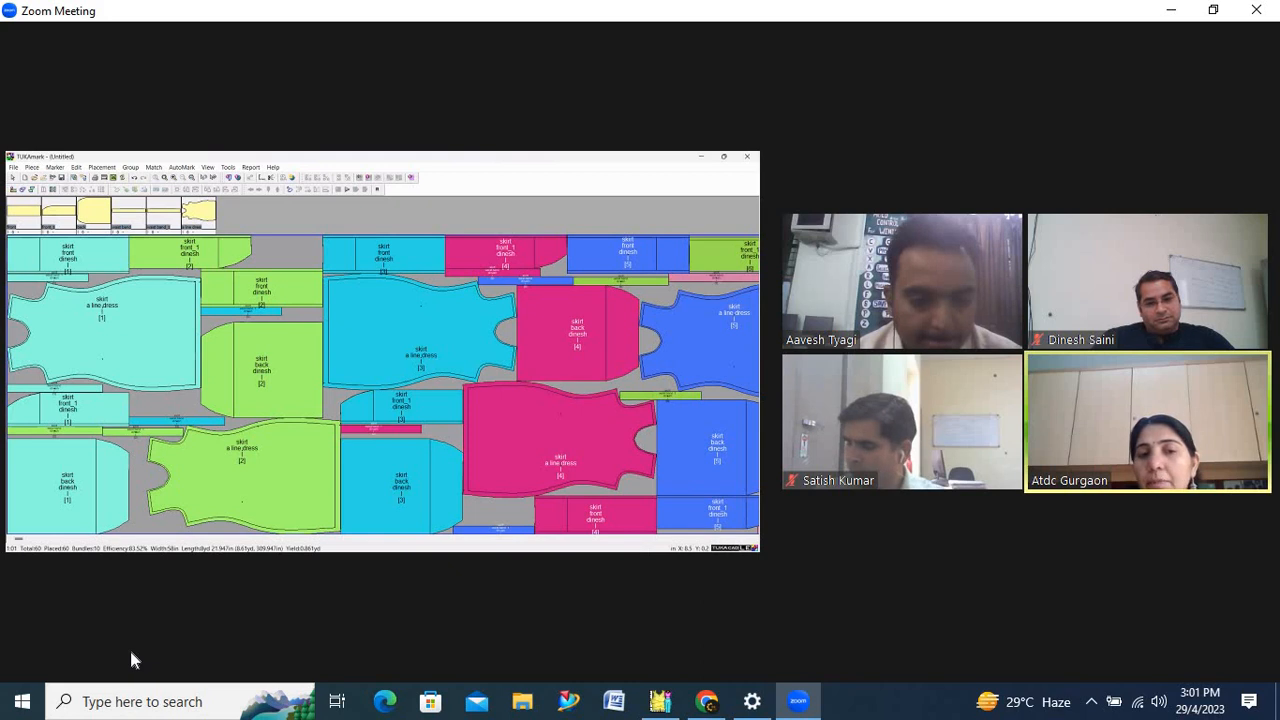
mouse_move(134, 531)
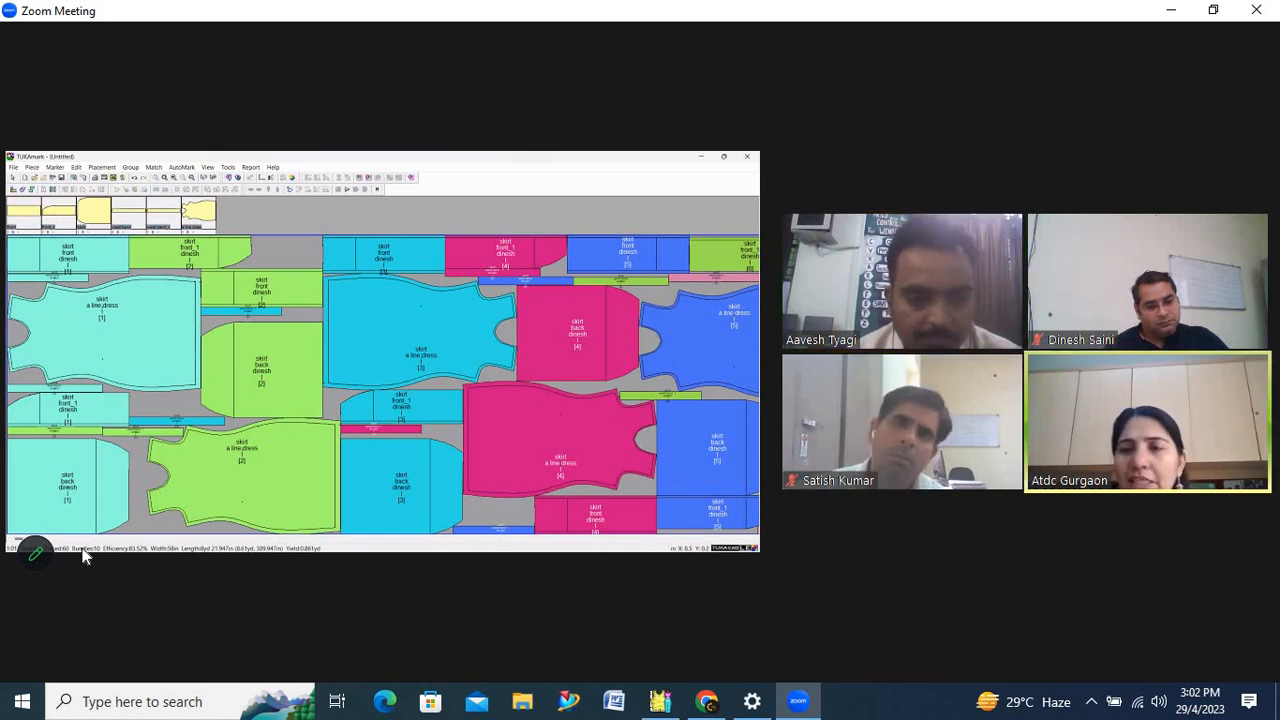
mouse_move(77, 557)
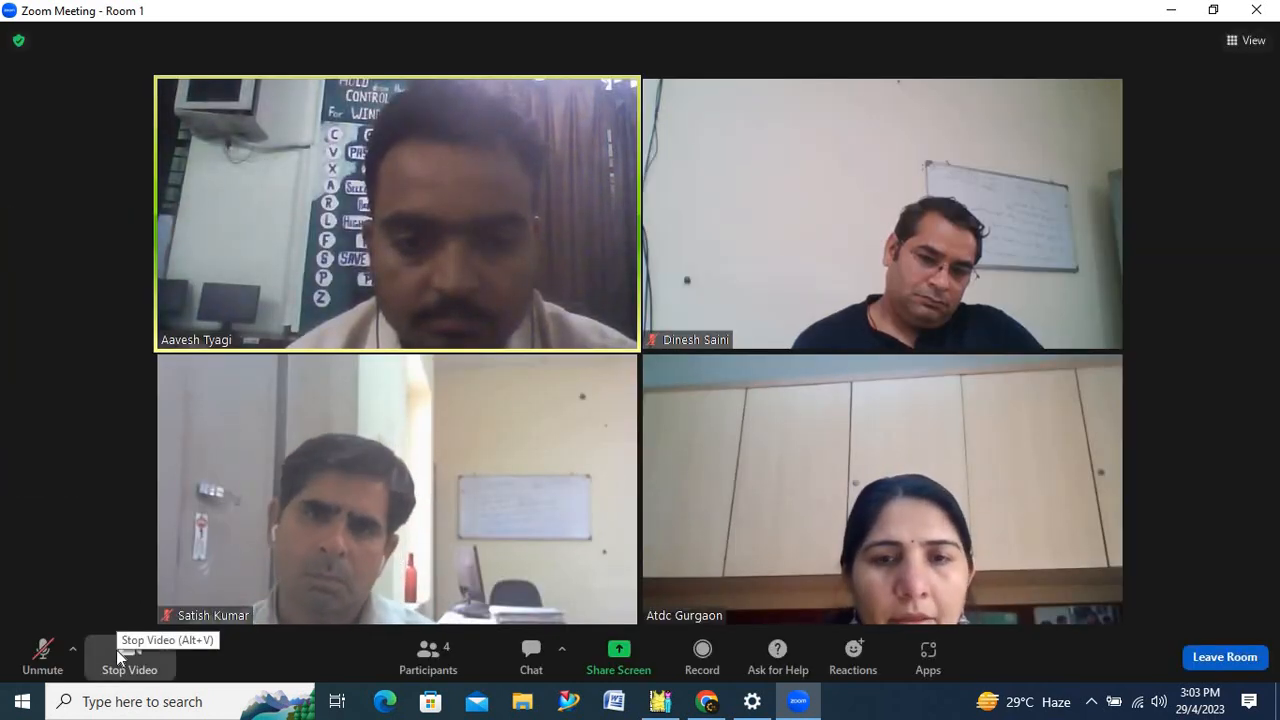
left_click(117, 656)
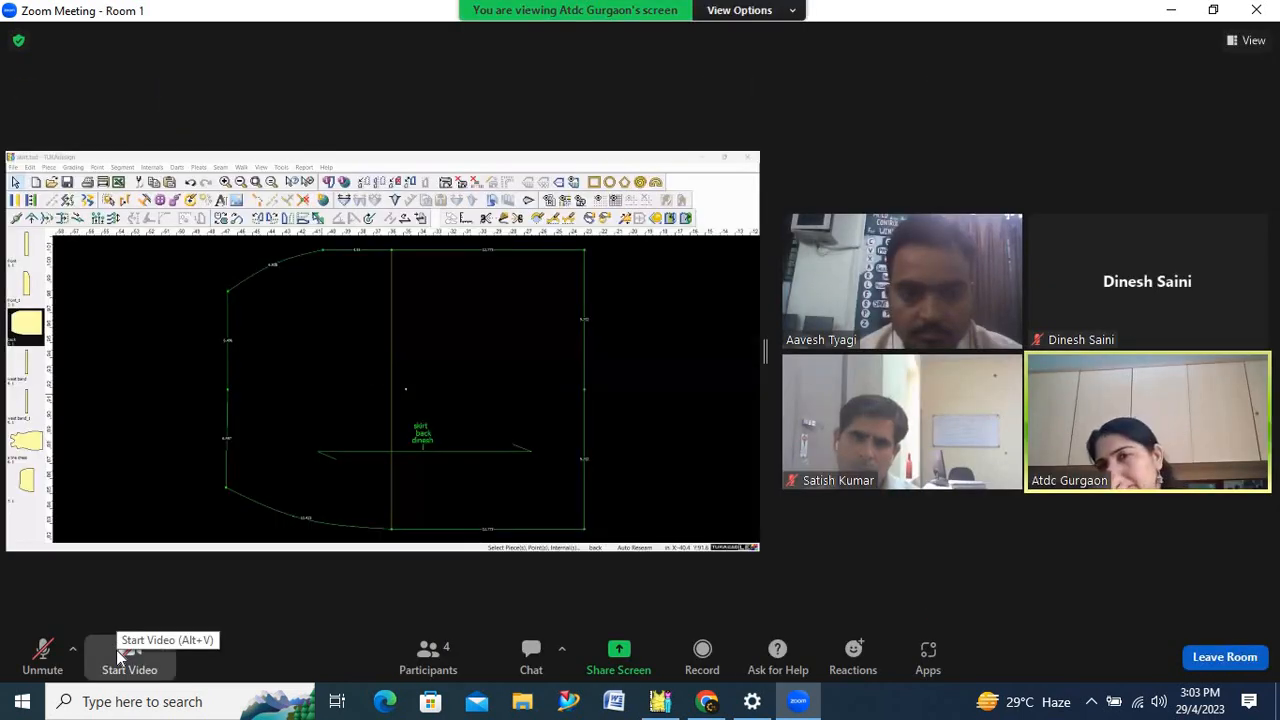
left_click(117, 656)
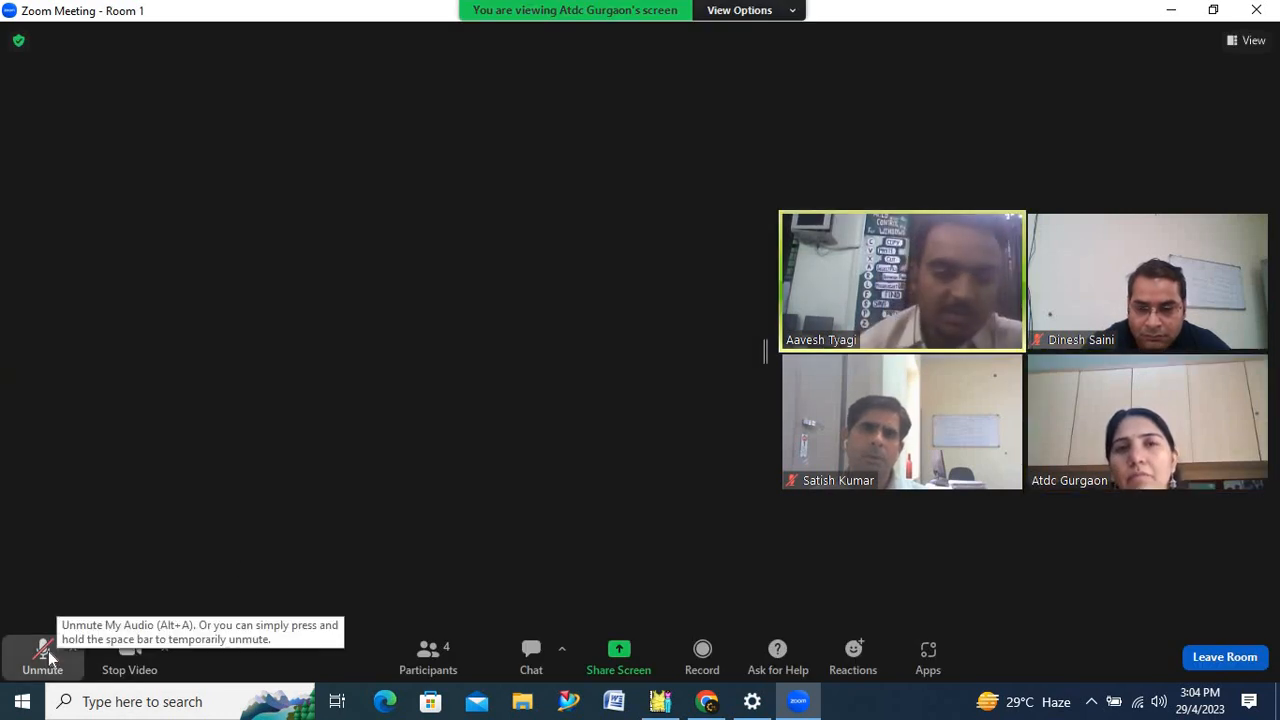
Unmute the microphone for a short reply, mute it again, and turn the camera off and back on.
left_click(45, 652)
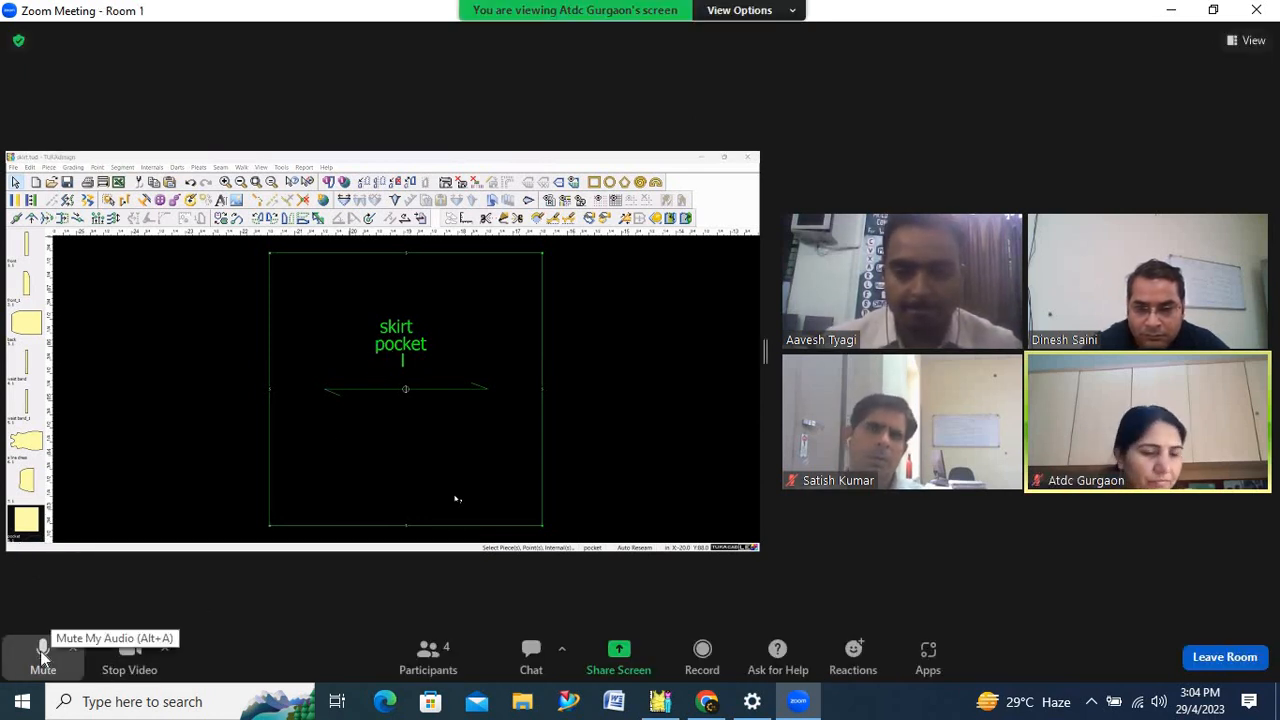
left_click(45, 654)
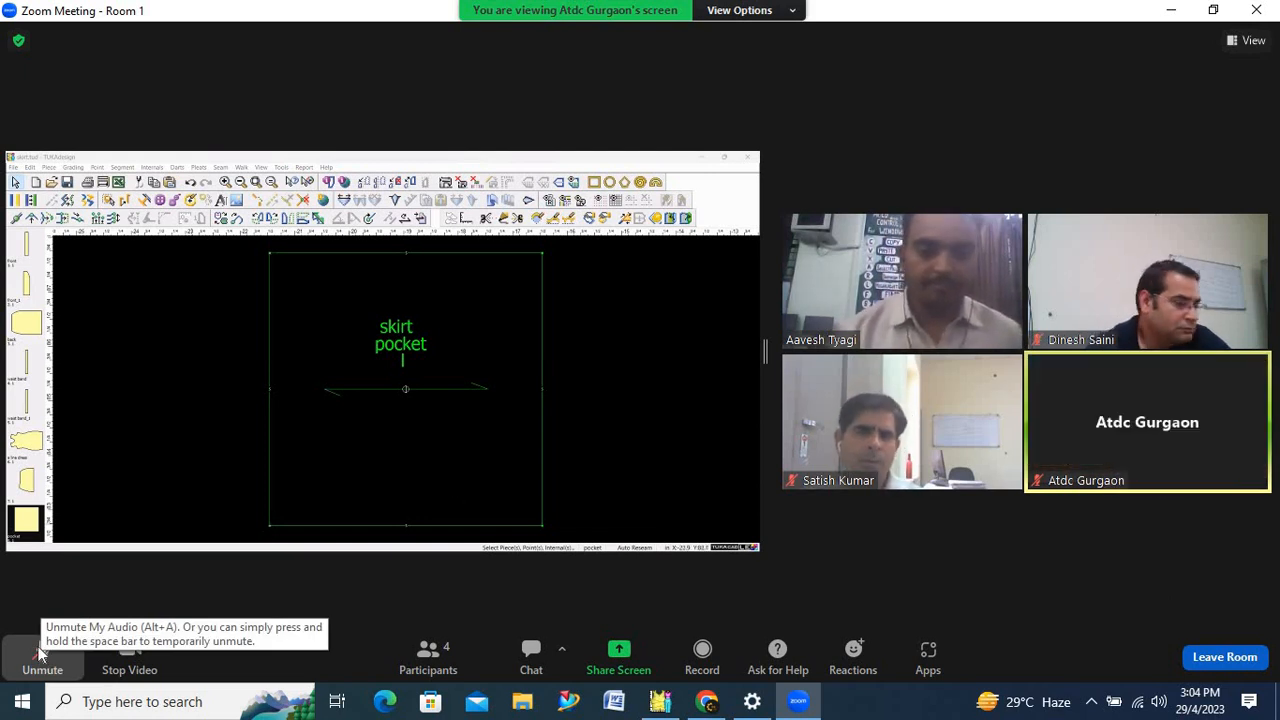
left_click(130, 660)
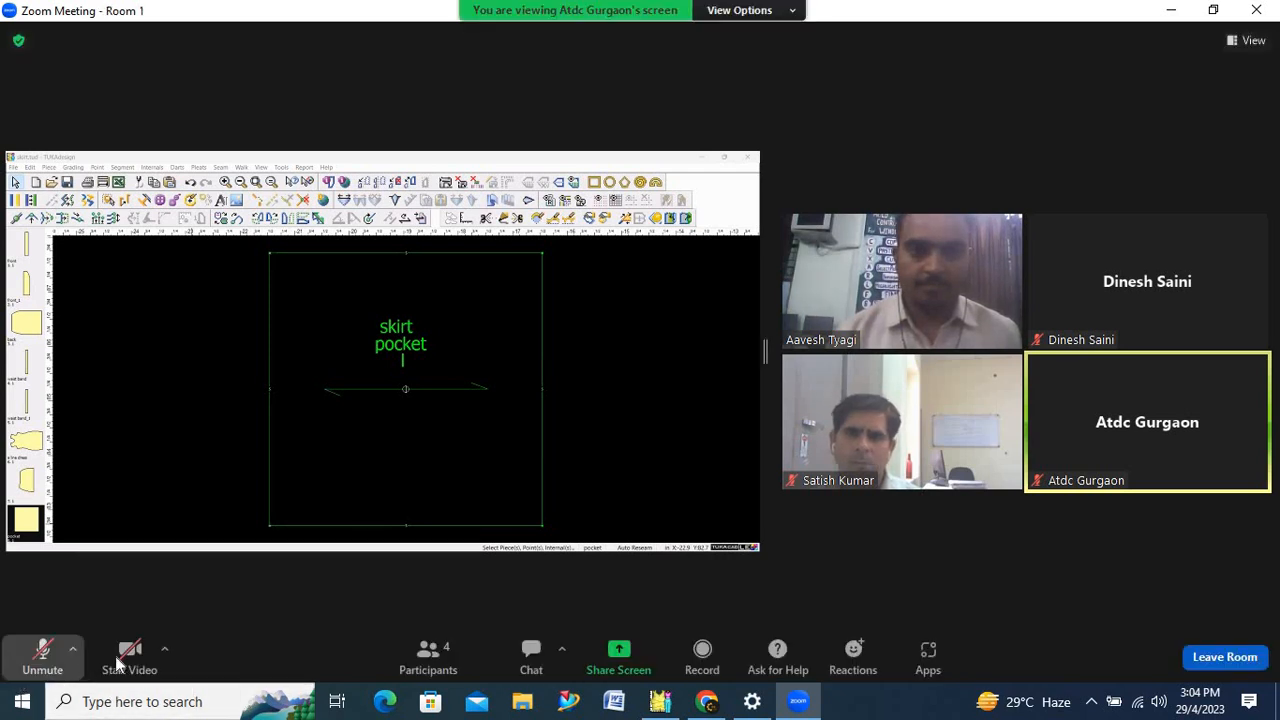
left_click(122, 656)
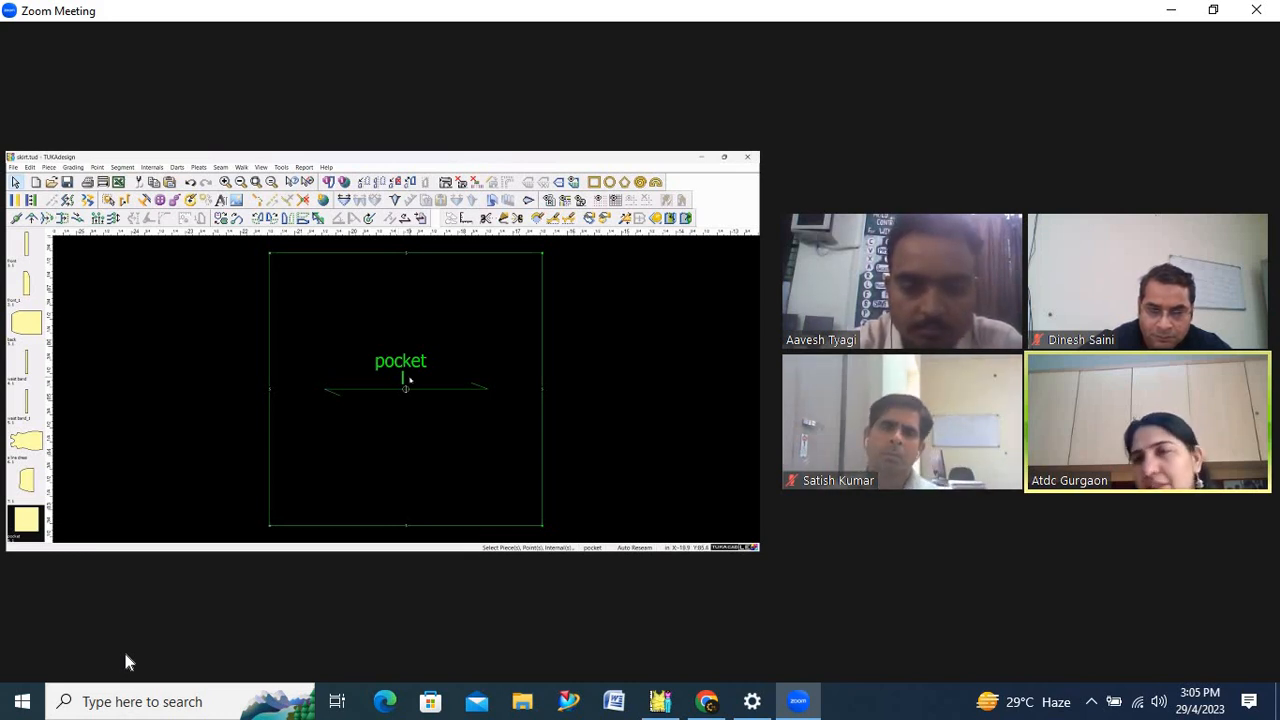
Expand the meeting to full screen to watch the shared T shirt measurement sheet.
mouse_move(1259, 648)
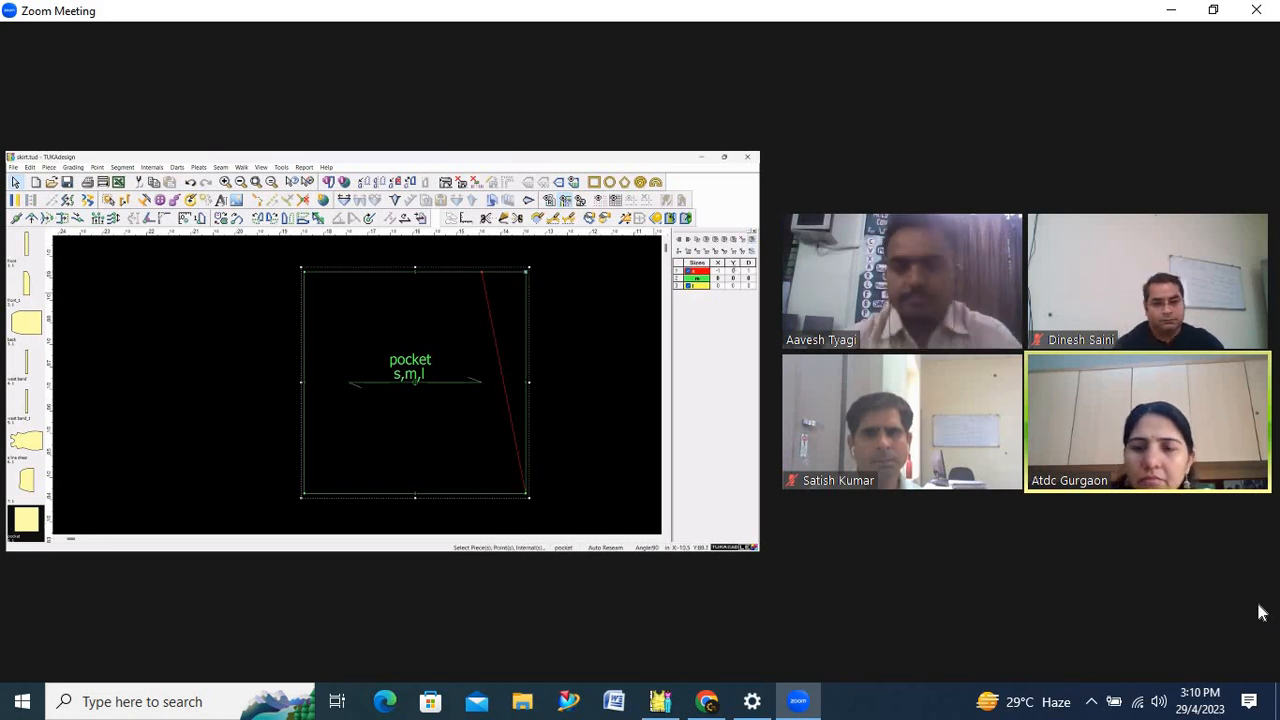
mouse_move(1232, 597)
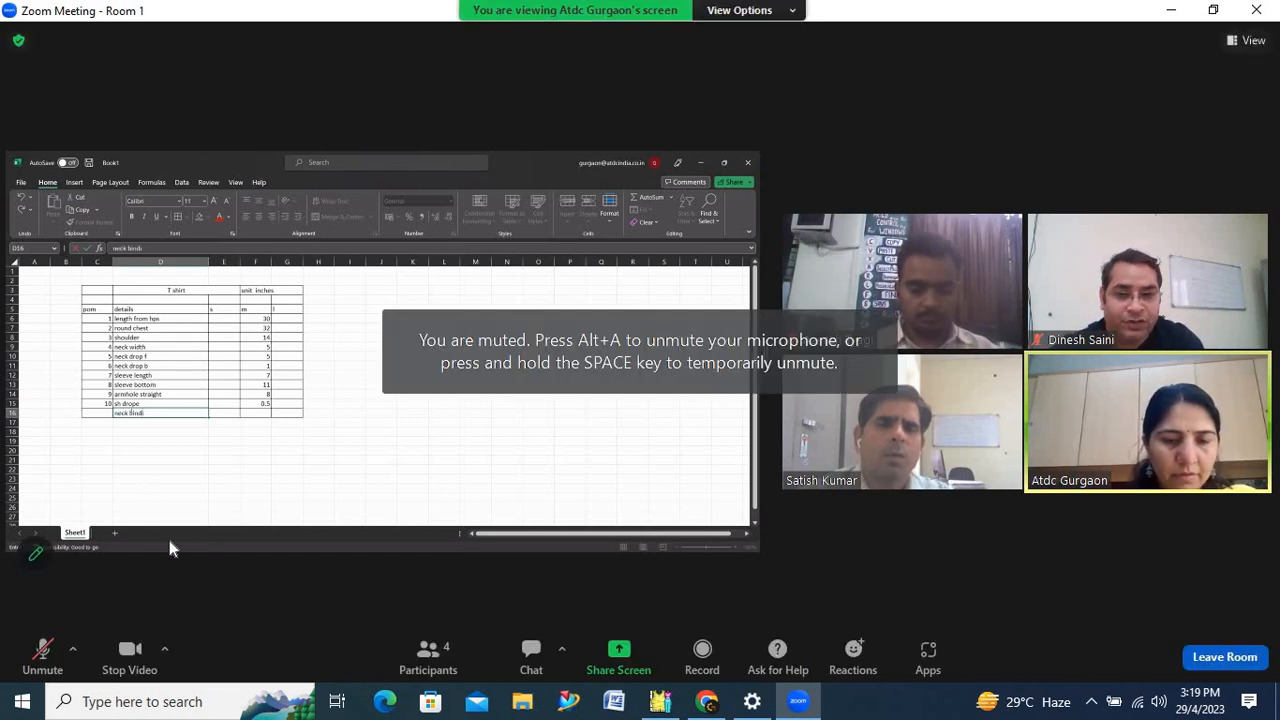
double_click(1060, 21)
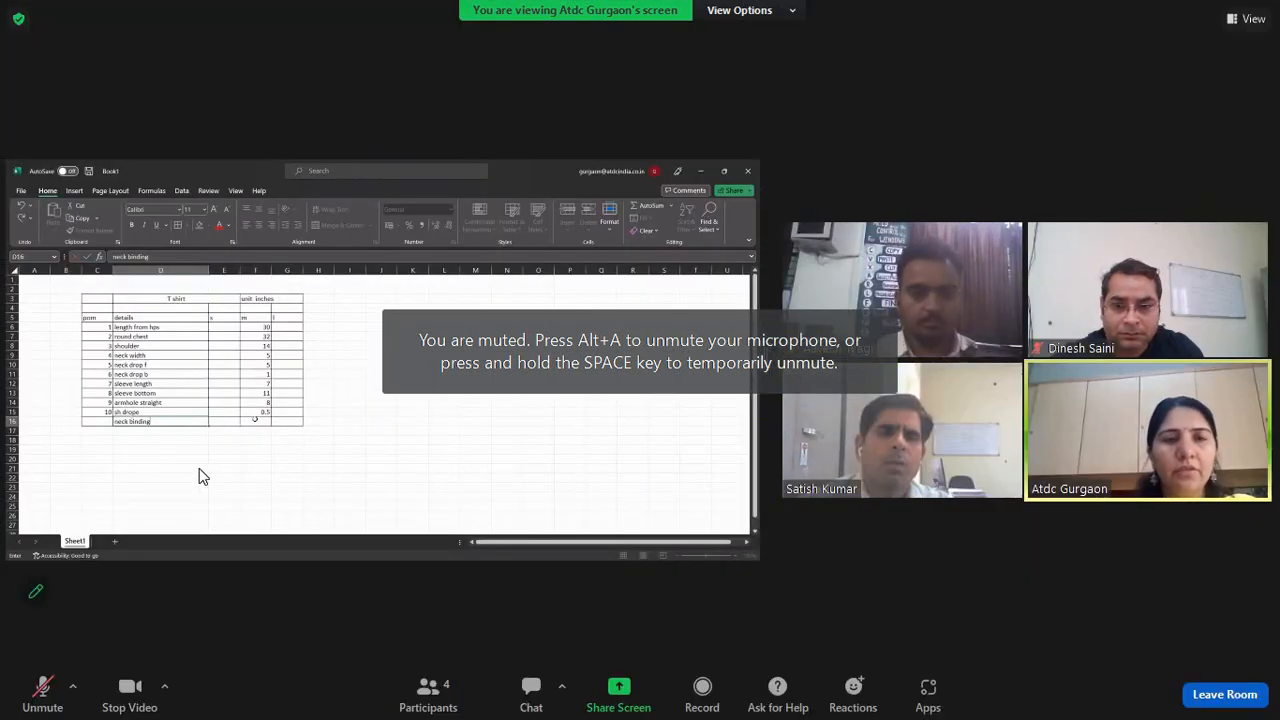
double_click(200, 469)
double_click(450, 420)
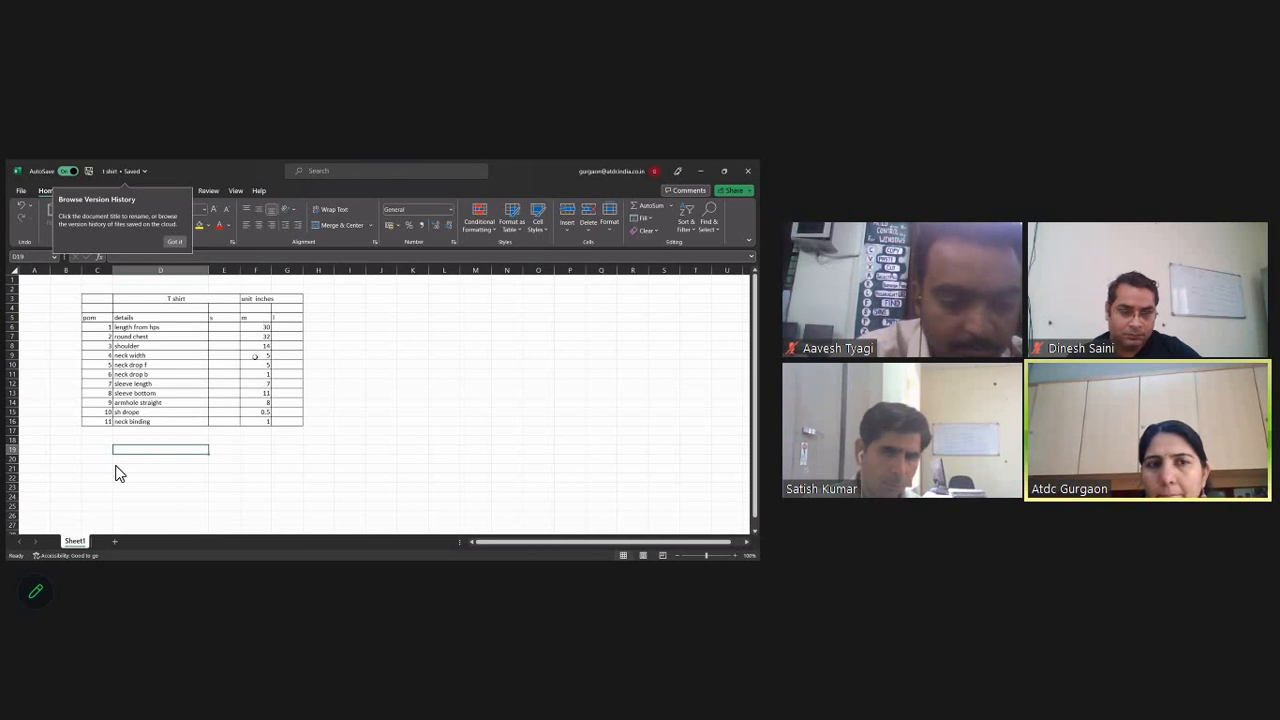
Unmute the microphone for a reply, exit and restore the full-screen meeting view, and mute again.
mouse_move(43, 551)
left_click(43, 688)
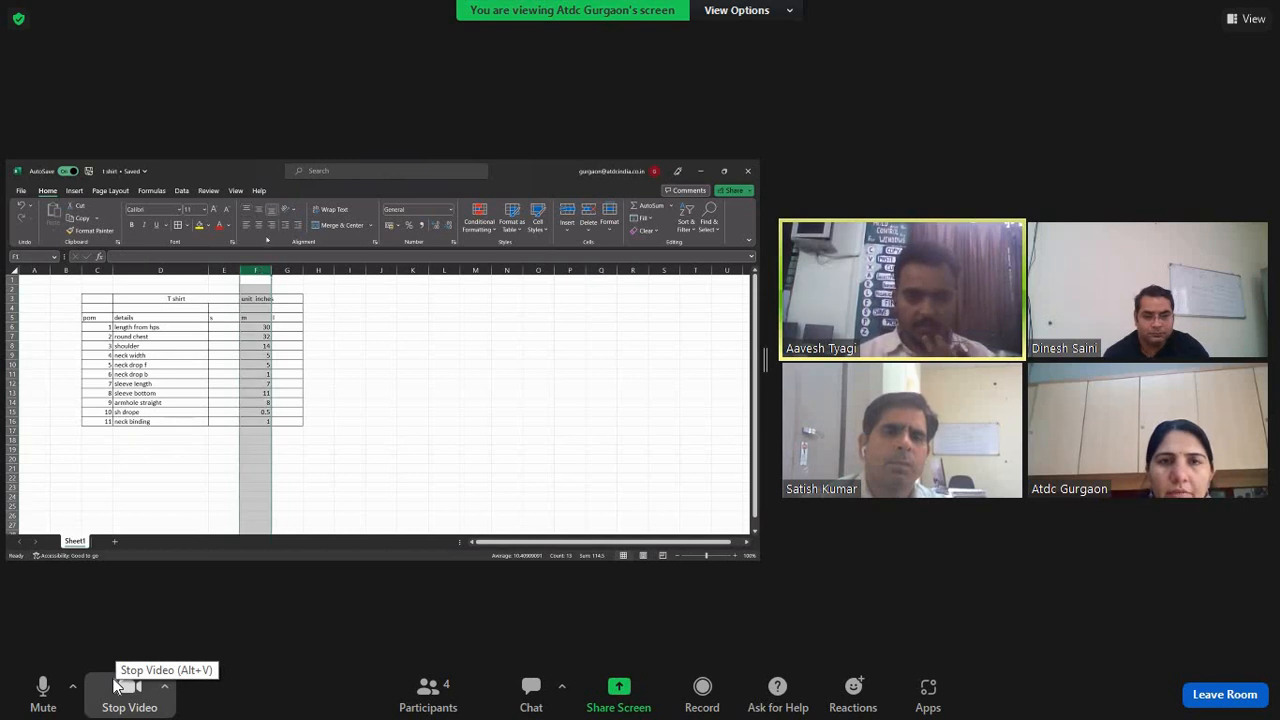
double_click(1054, 13)
mouse_move(751, 37)
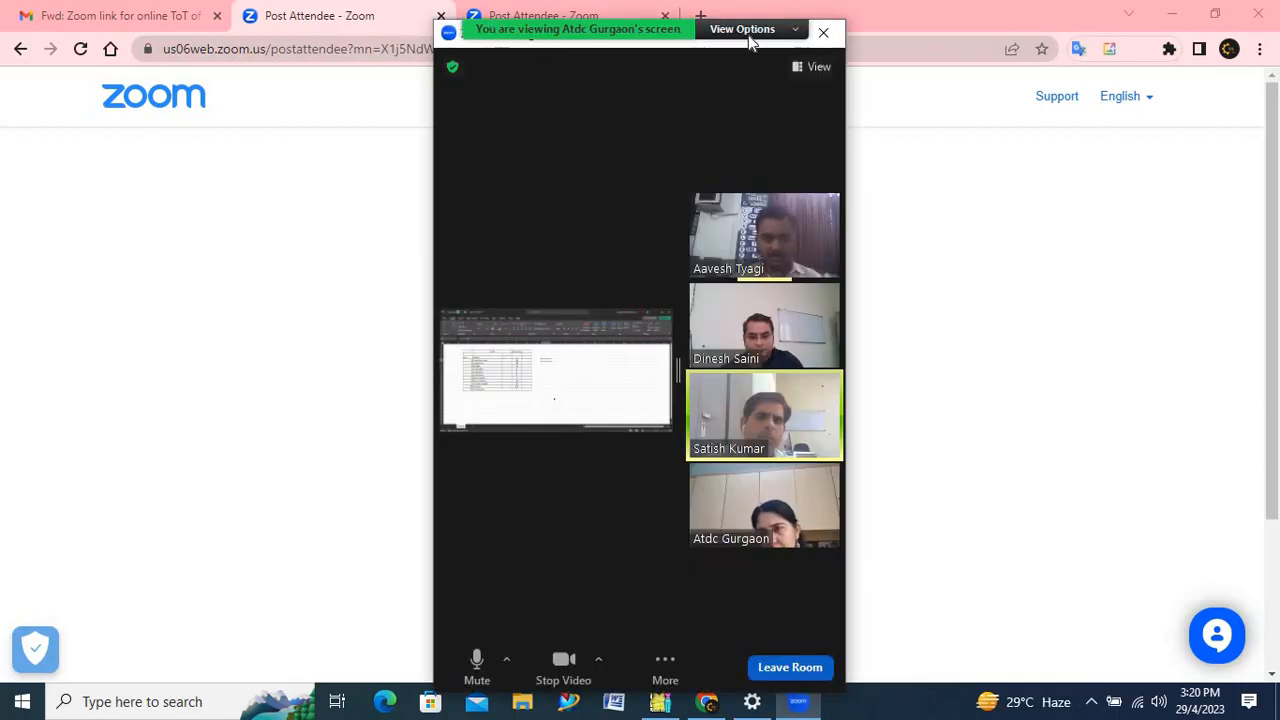
double_click(757, 57)
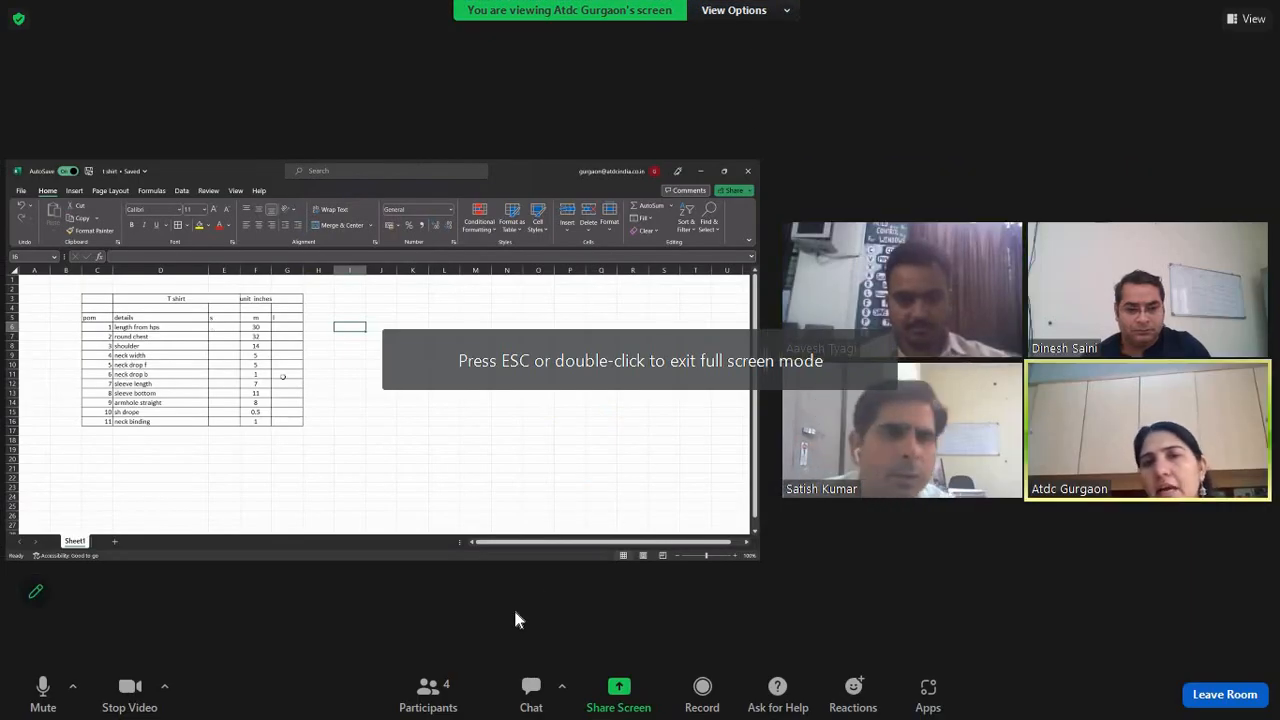
left_click(45, 700)
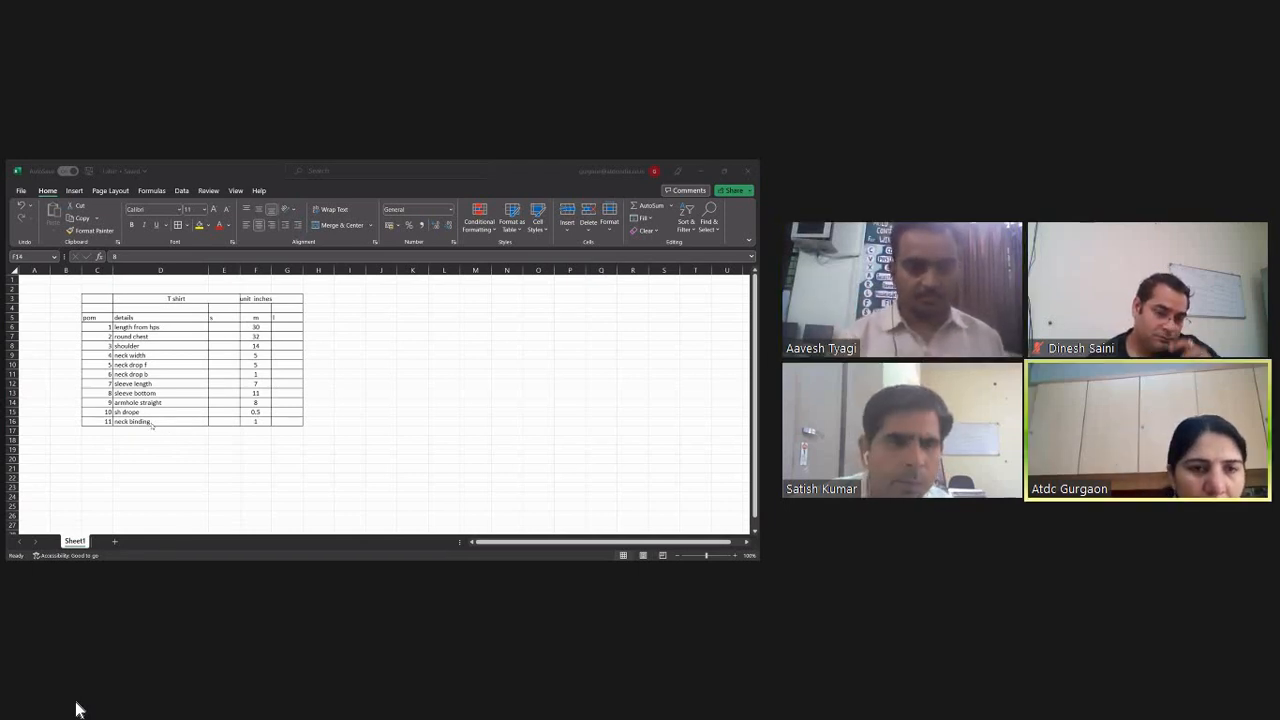
Change the neck binding label in cell D16 of the shared T shirt sheet to neck rib.
double_click(152, 422)
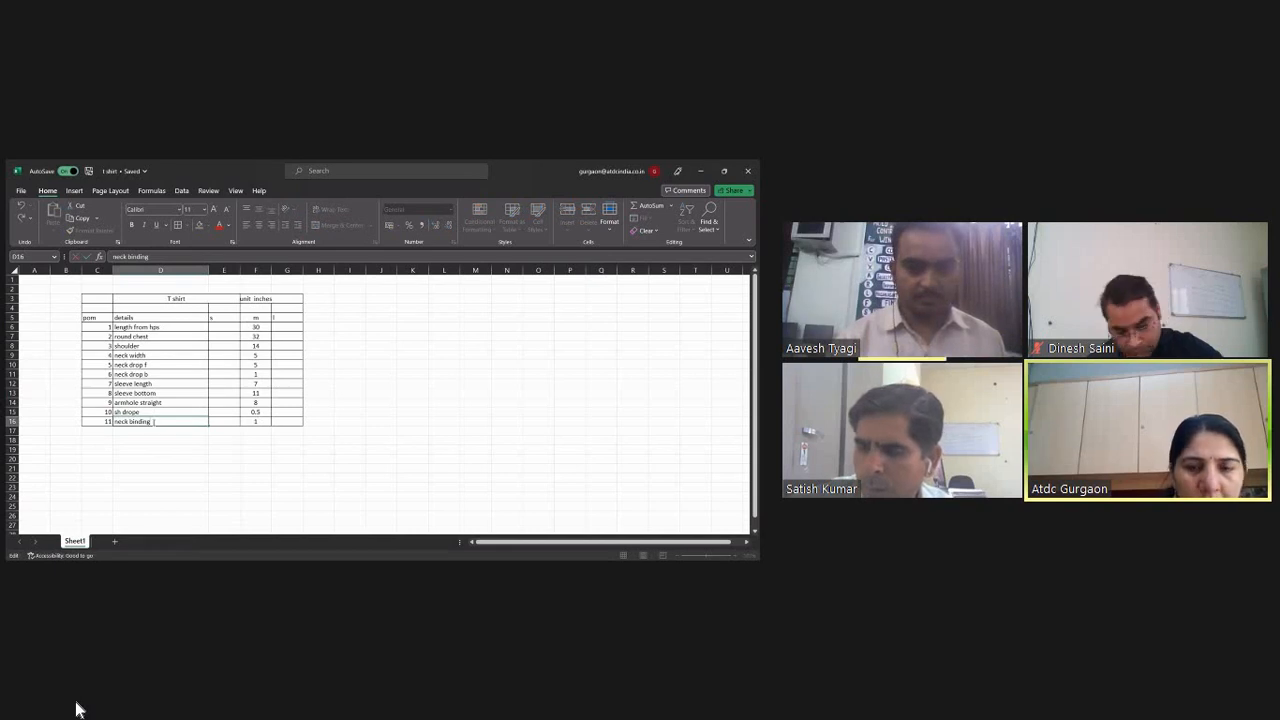
key("BackSpace")
key("BackSpace")
key("BackSpace")
key("BackSpace")
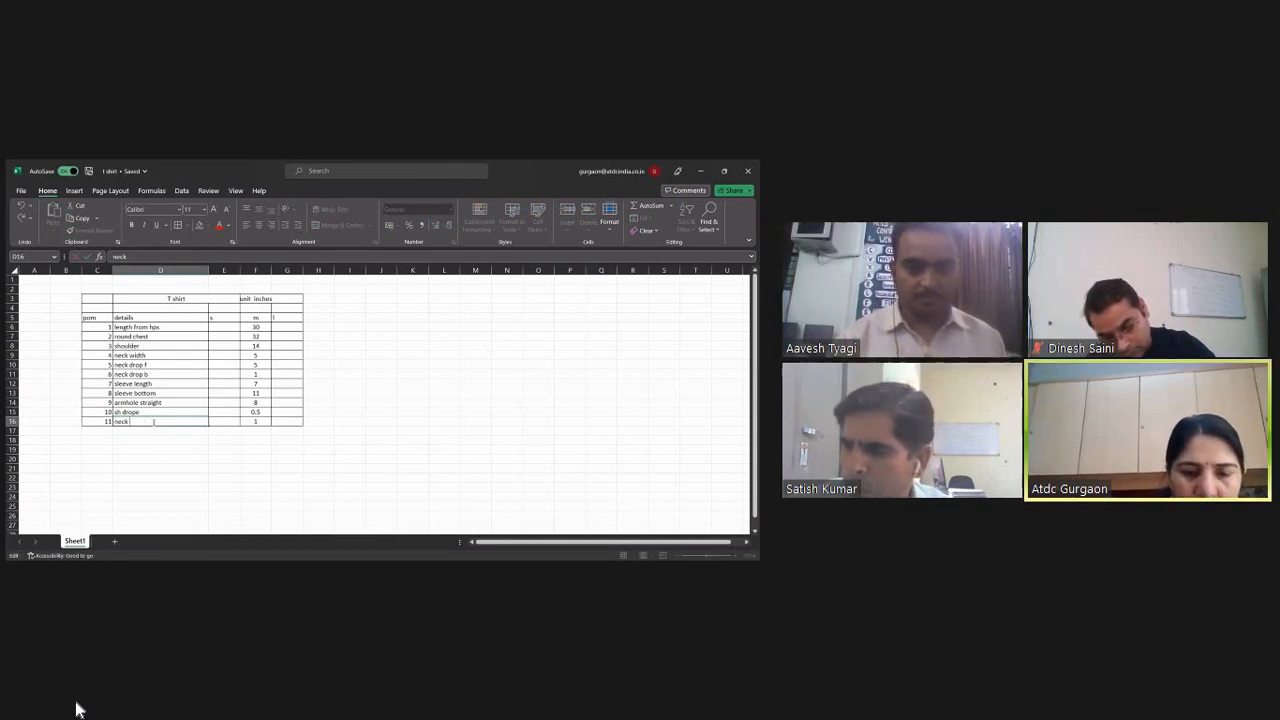
type("b")
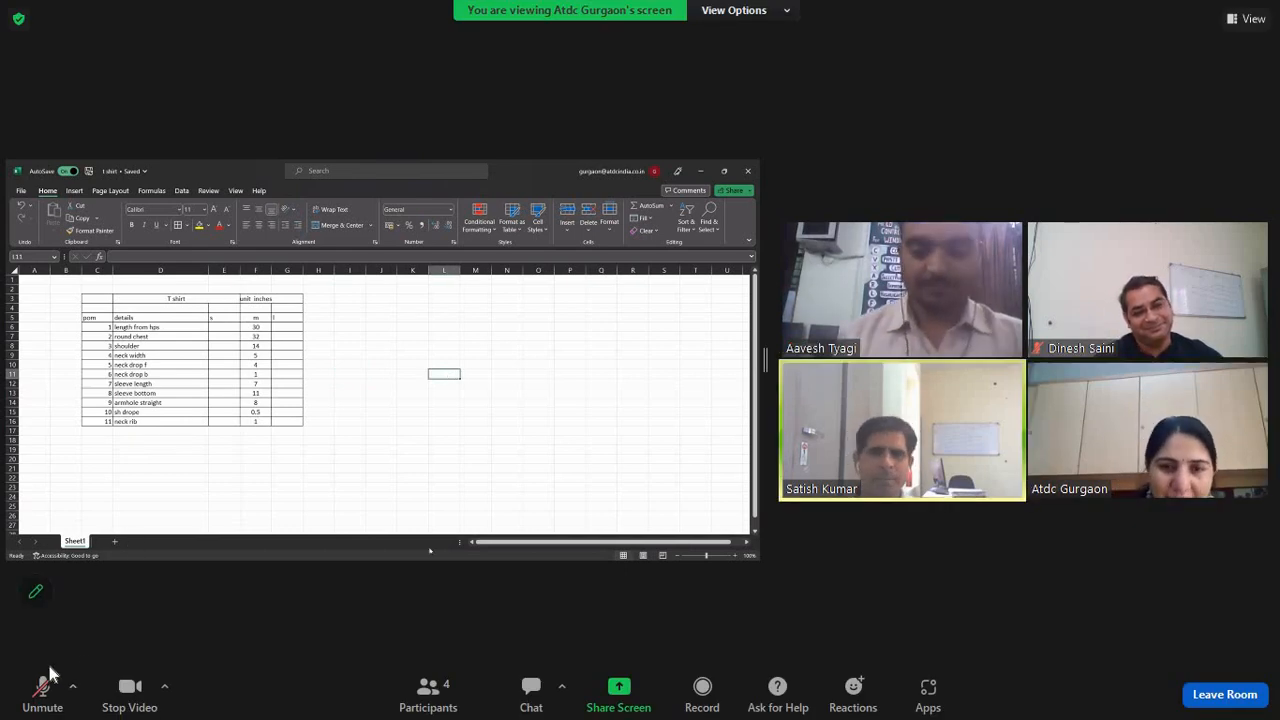
Turn the camera off and leave the breakout room, returning to the main session in full screen.
left_click(137, 688)
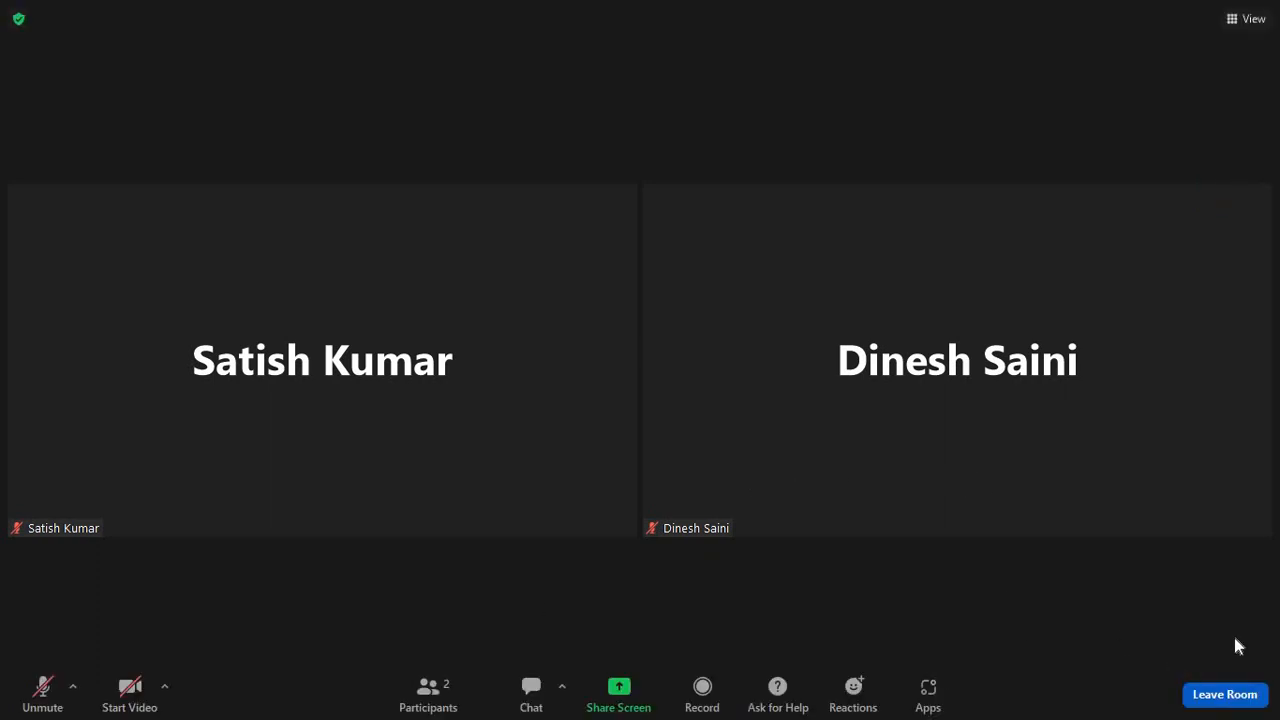
left_click(1228, 694)
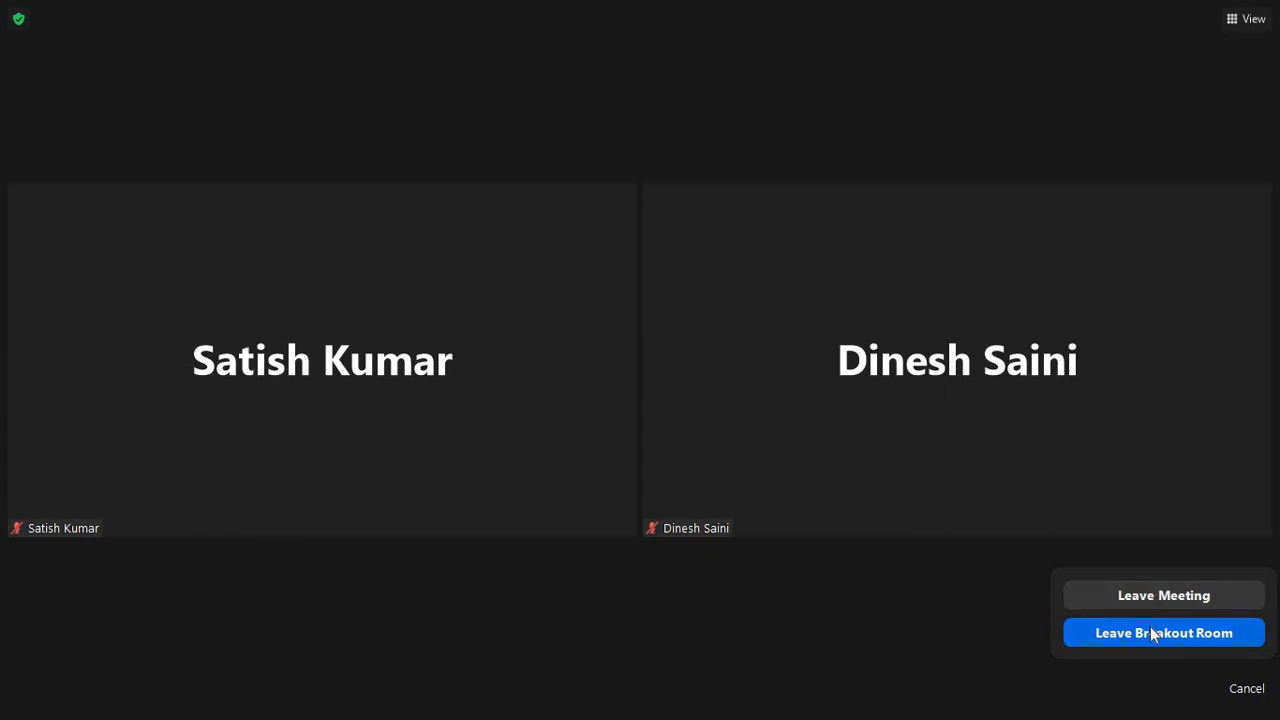
left_click(1151, 640)
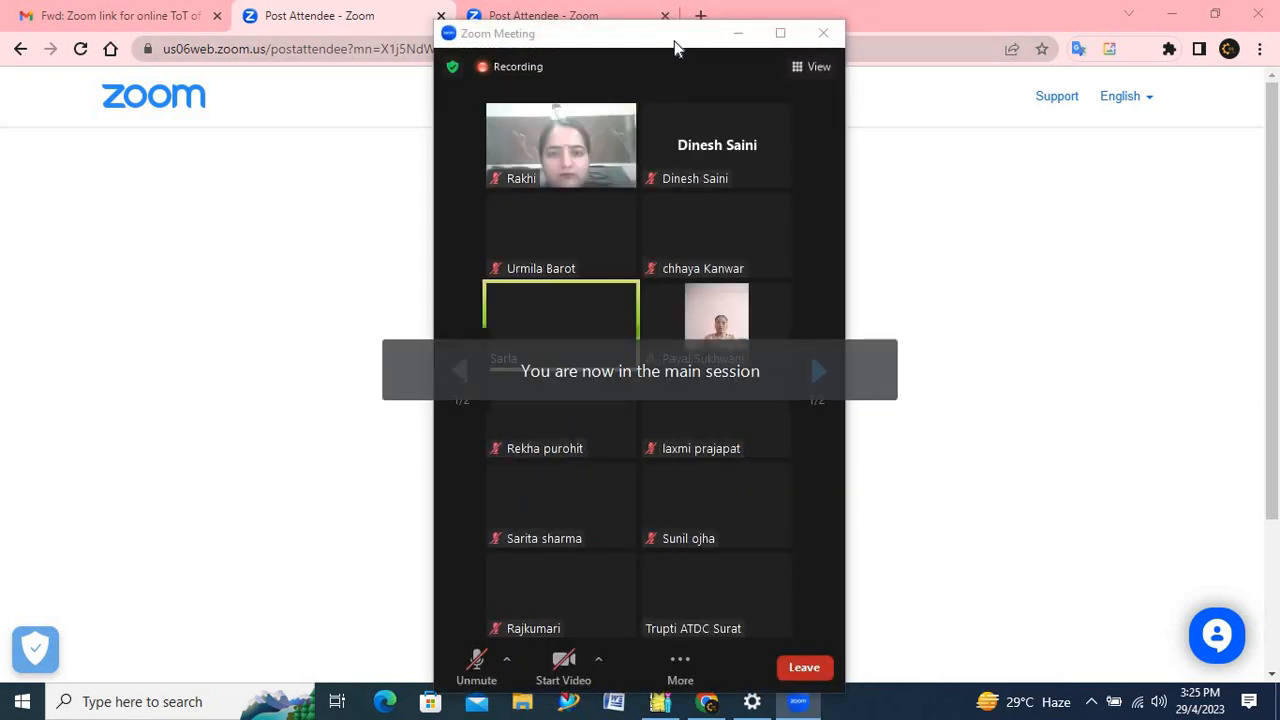
double_click(675, 47)
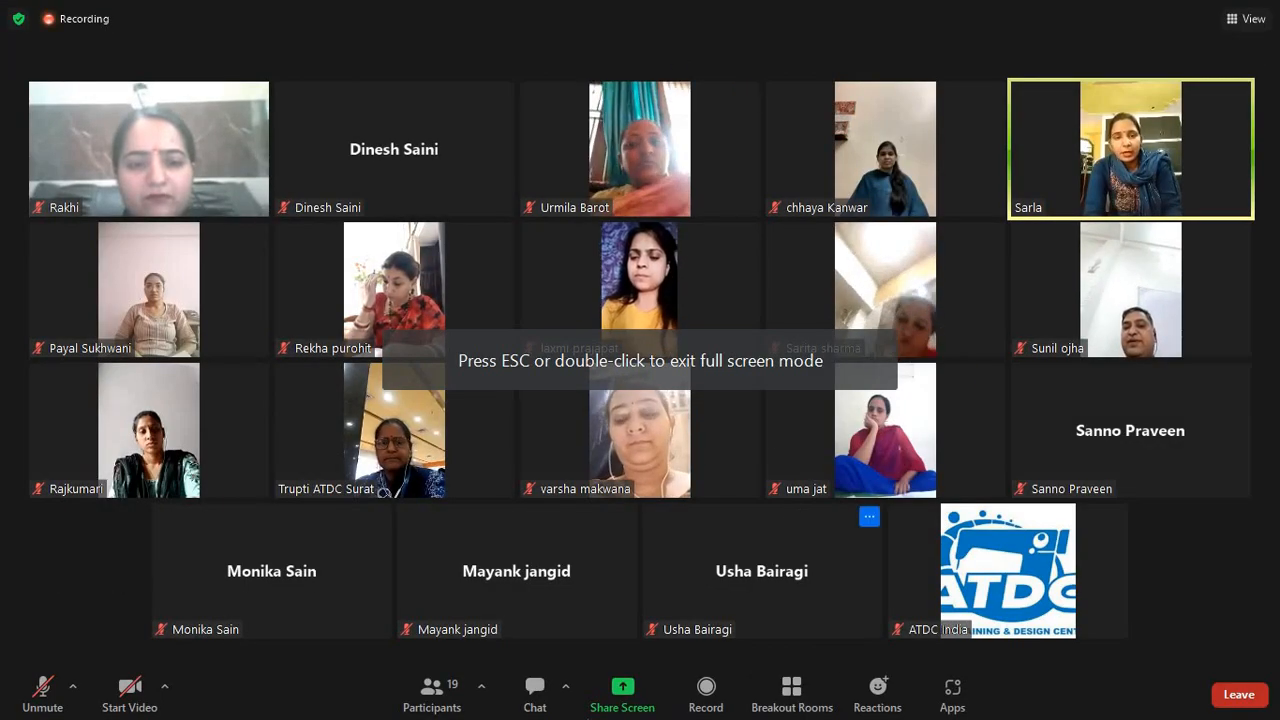